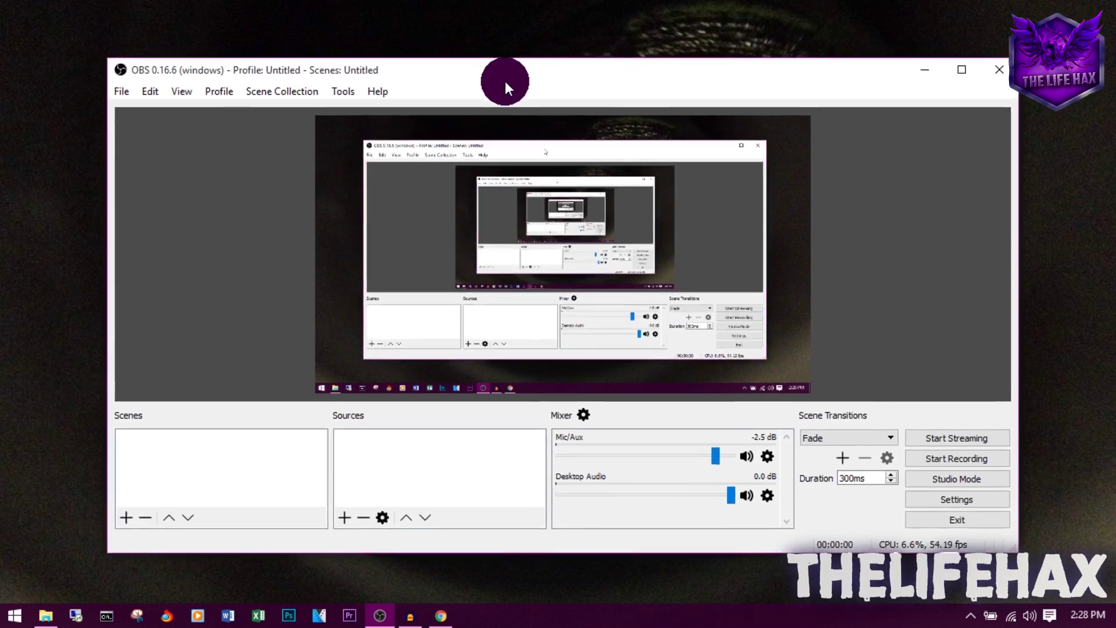
# Move the OBS main window slightly up and to the left on the desktop
pyautogui.moveTo(545, 102); pyautogui.dragTo(499, 89)
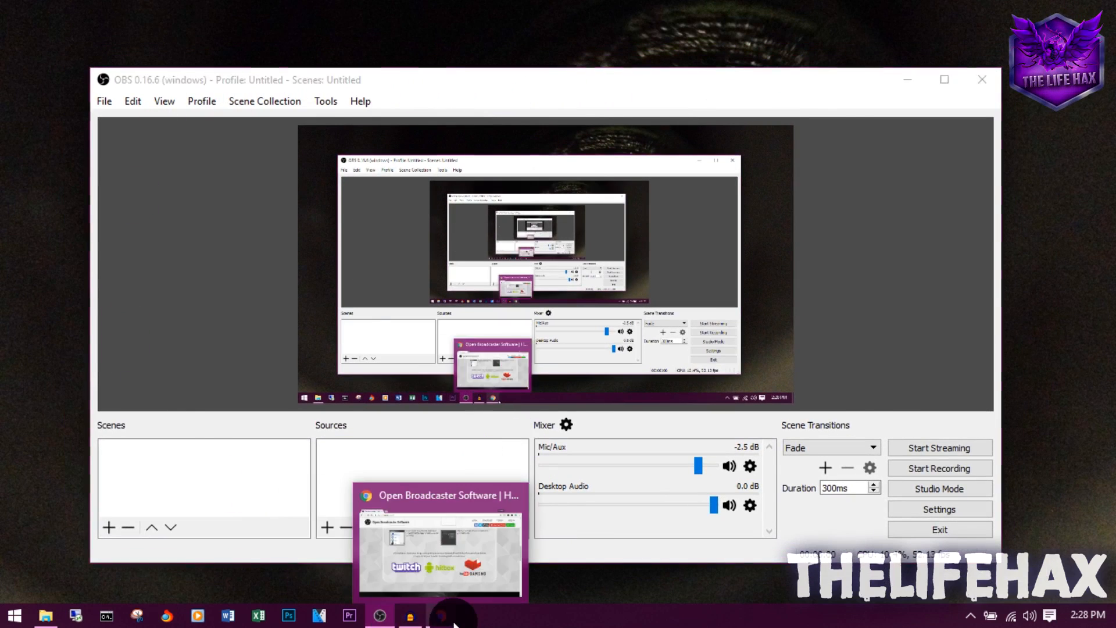
pyautogui.click(453, 580)
pyautogui.scroll(7, 400, 314)
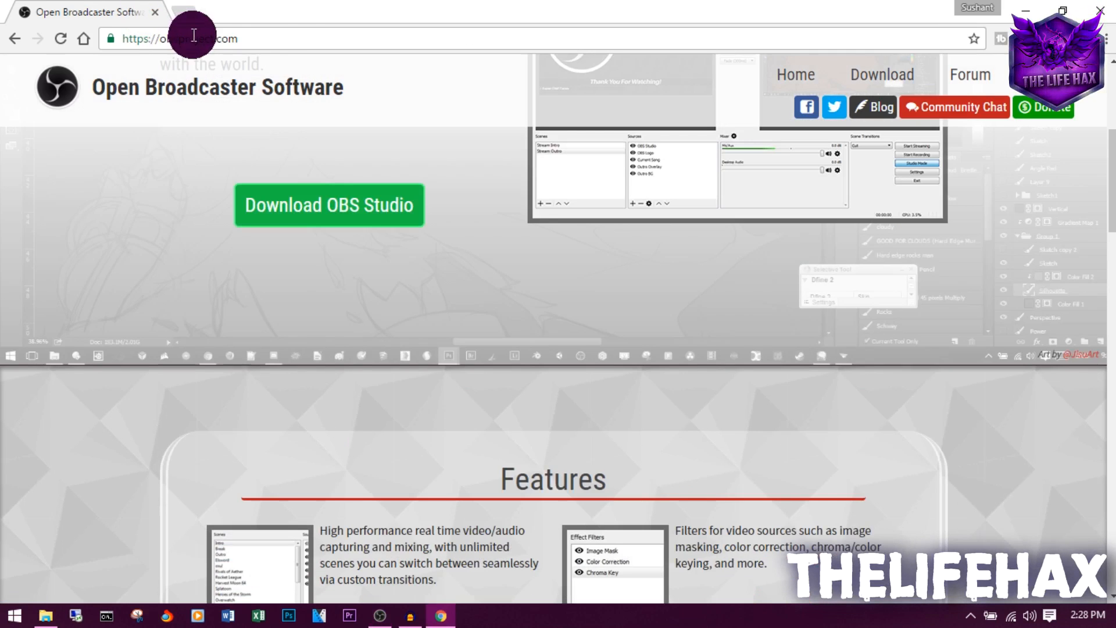
pyautogui.click(188, 39)
pyautogui.scroll(2, 338, 256)
pyautogui.scroll(2, 339, 256)
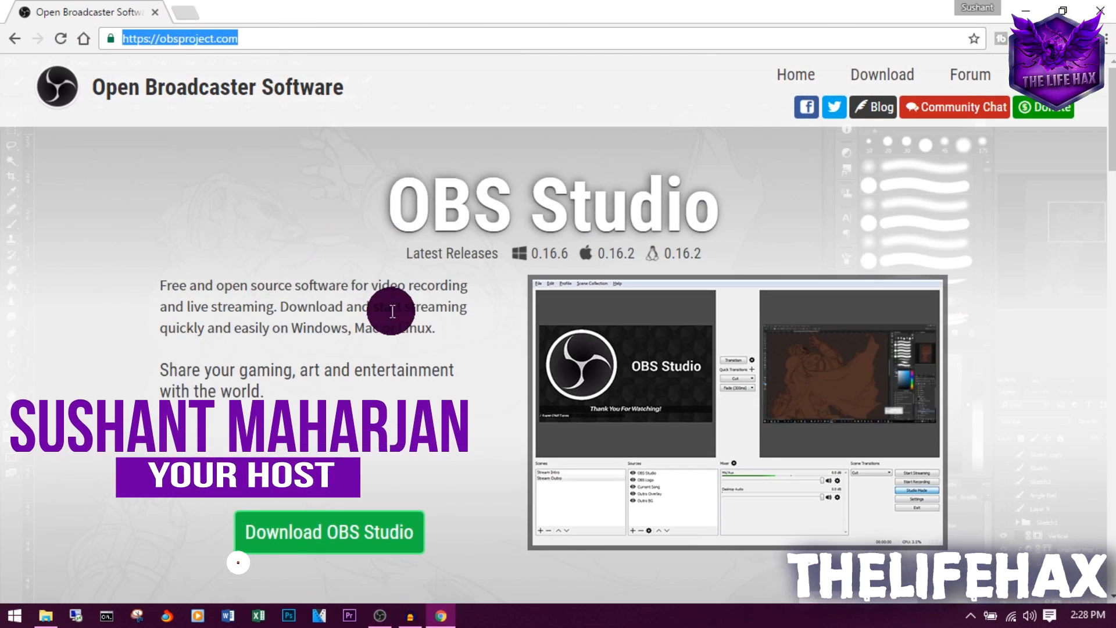
pyautogui.scroll(-2, 341, 369)
pyautogui.scroll(-1, 361, 288)
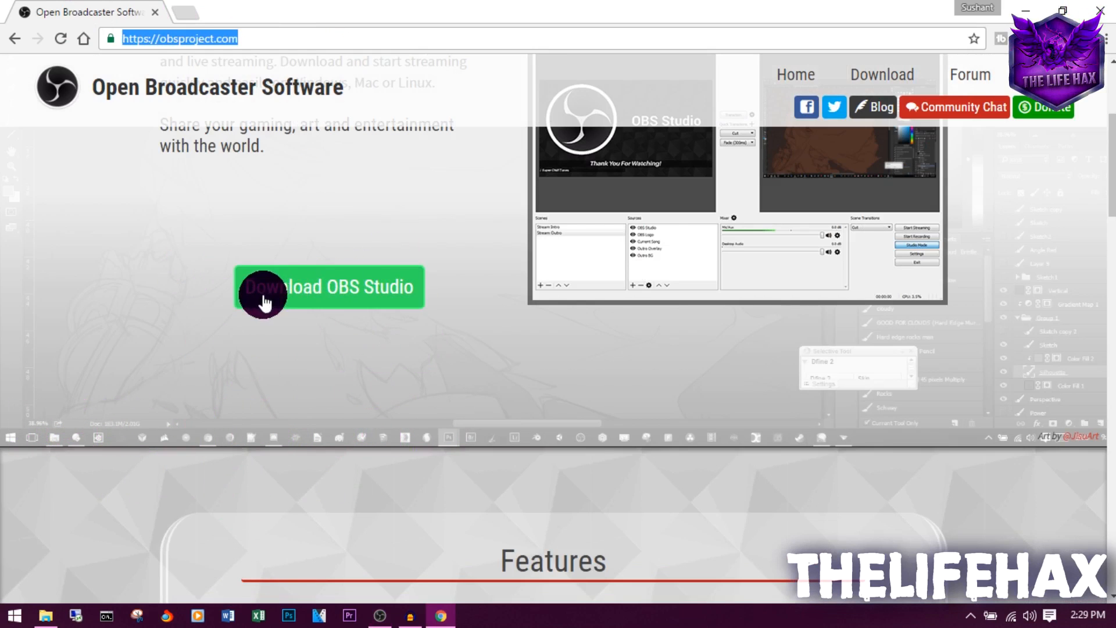
pyautogui.scroll(3, 398, 299)
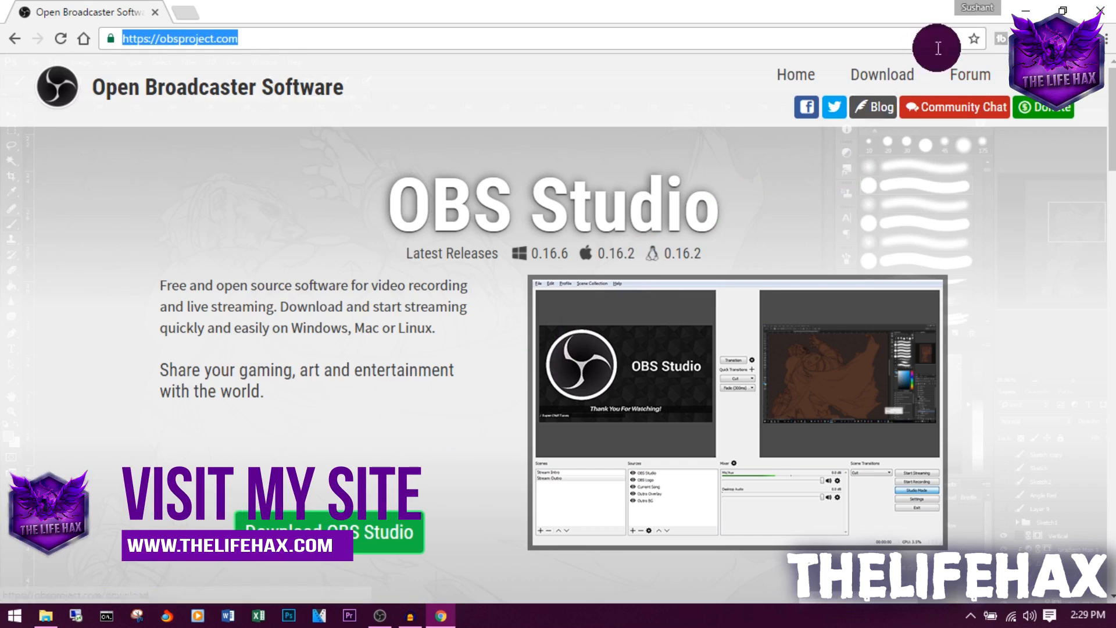
pyautogui.click(1029, 11)
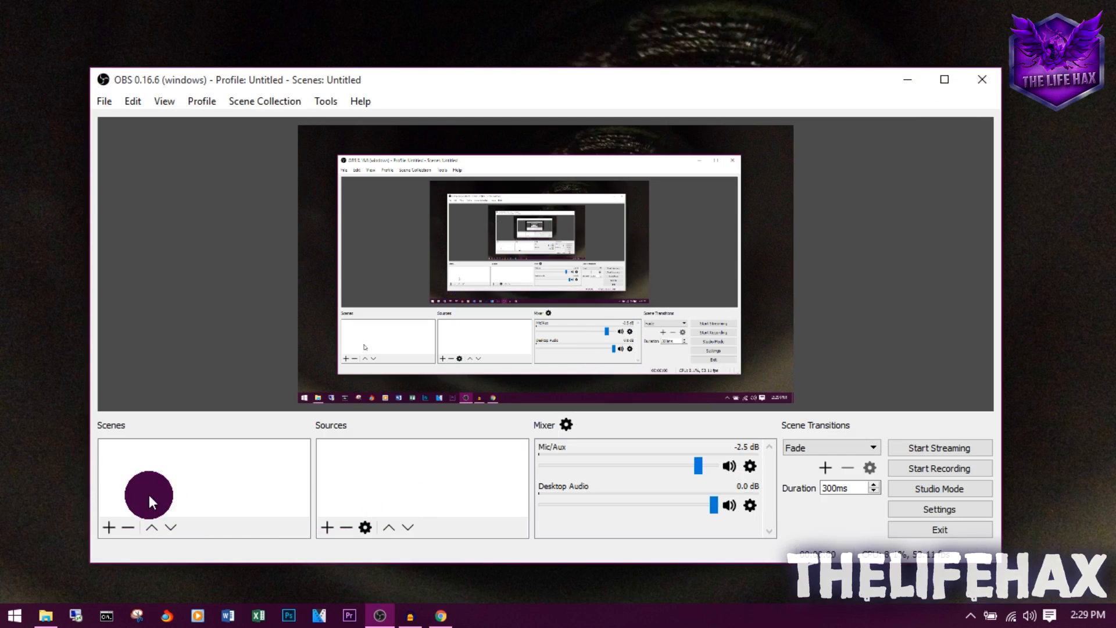
# Add a new scene named Tutorial from the Scenes list
pyautogui.rightClick(126, 457)
pyautogui.click(175, 461)
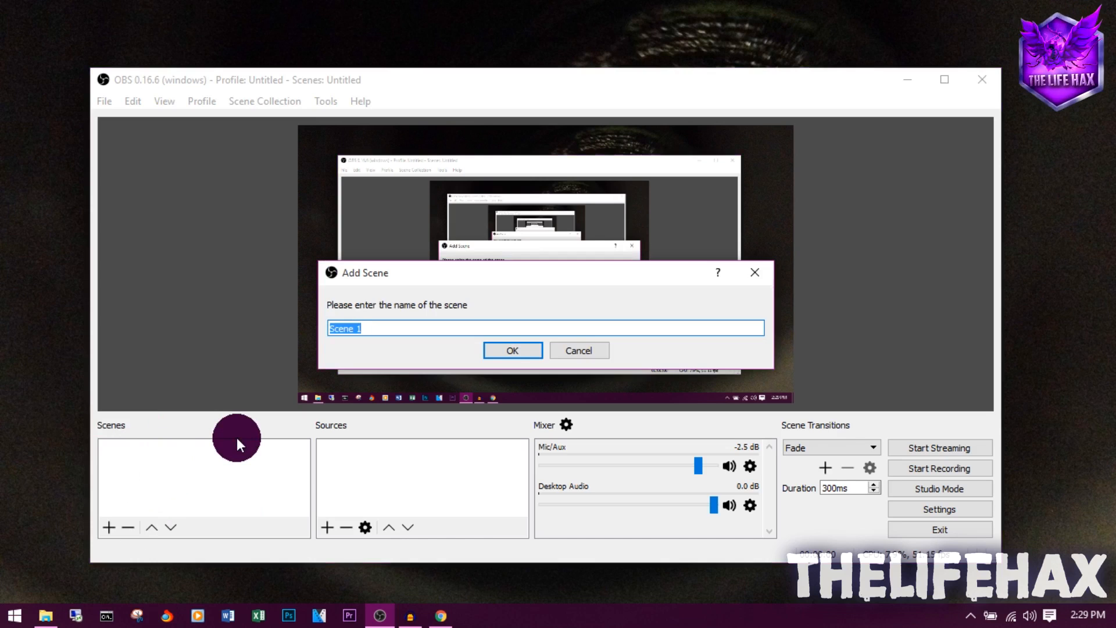
pyautogui.write('Tuto')
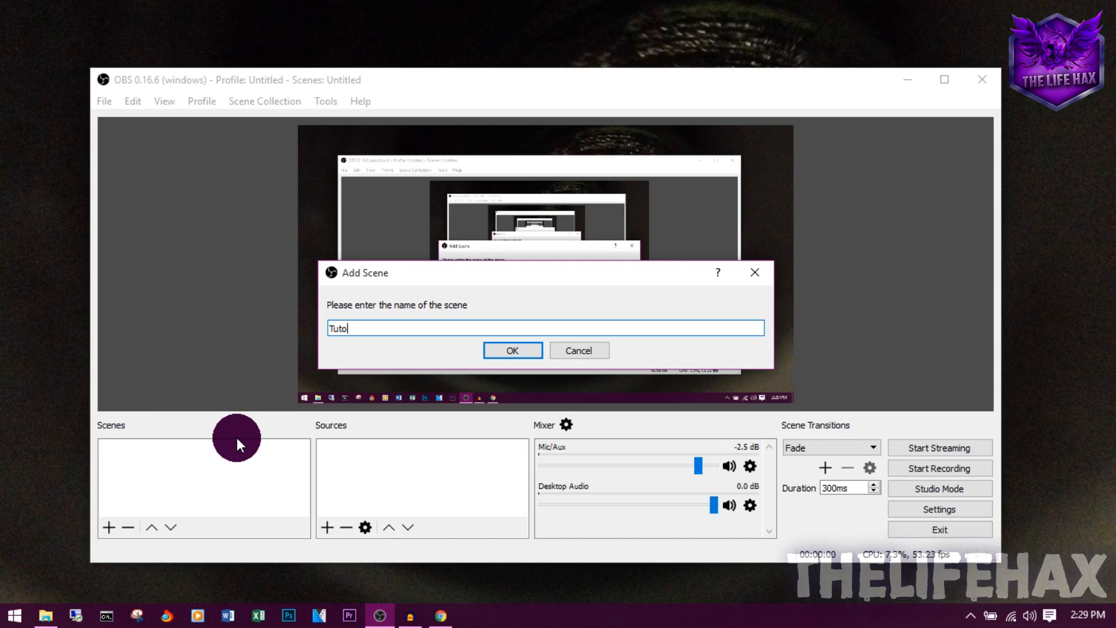
pyautogui.write('rial')
pyautogui.press('Return')
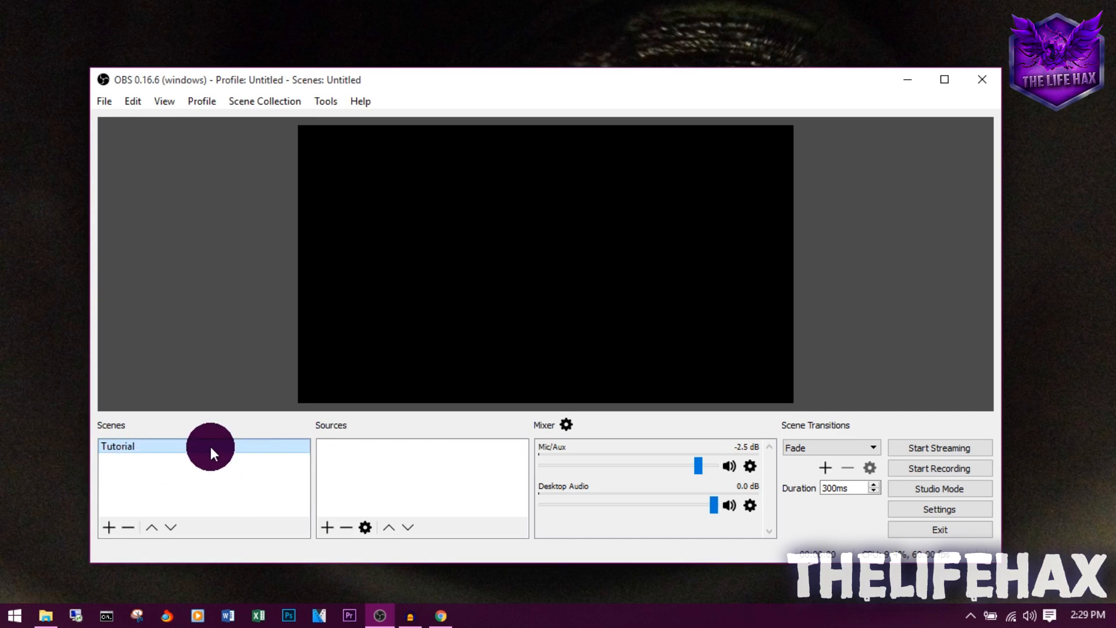
# Add a Display Capture source named screen to the Tutorial scene and accept its properties
pyautogui.rightClick(353, 460)
pyautogui.moveTo(389, 469)
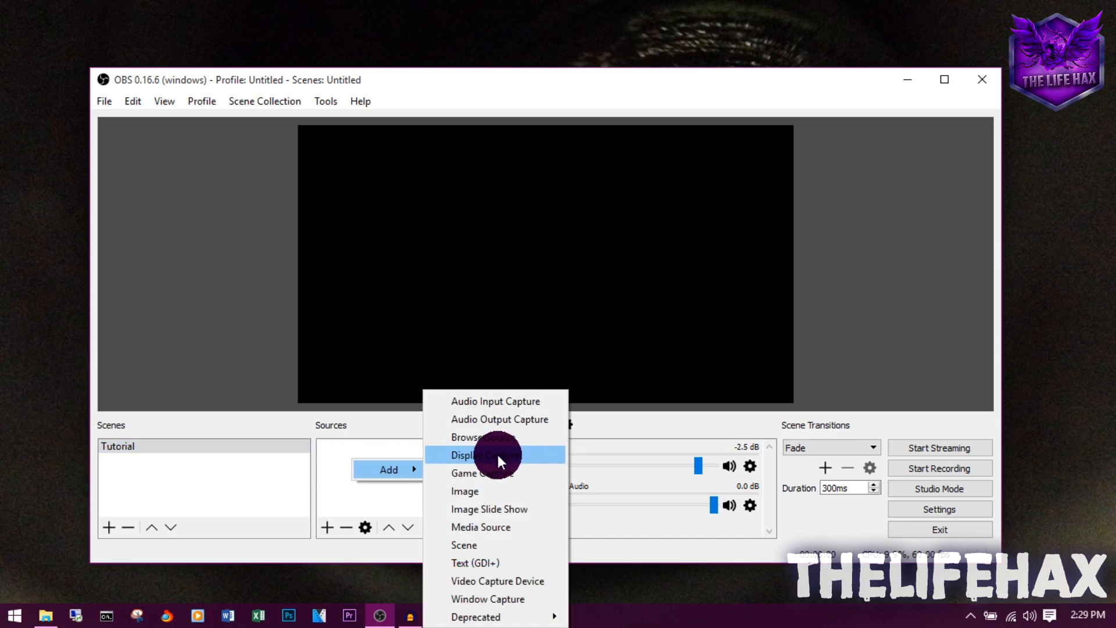
pyautogui.click(498, 454)
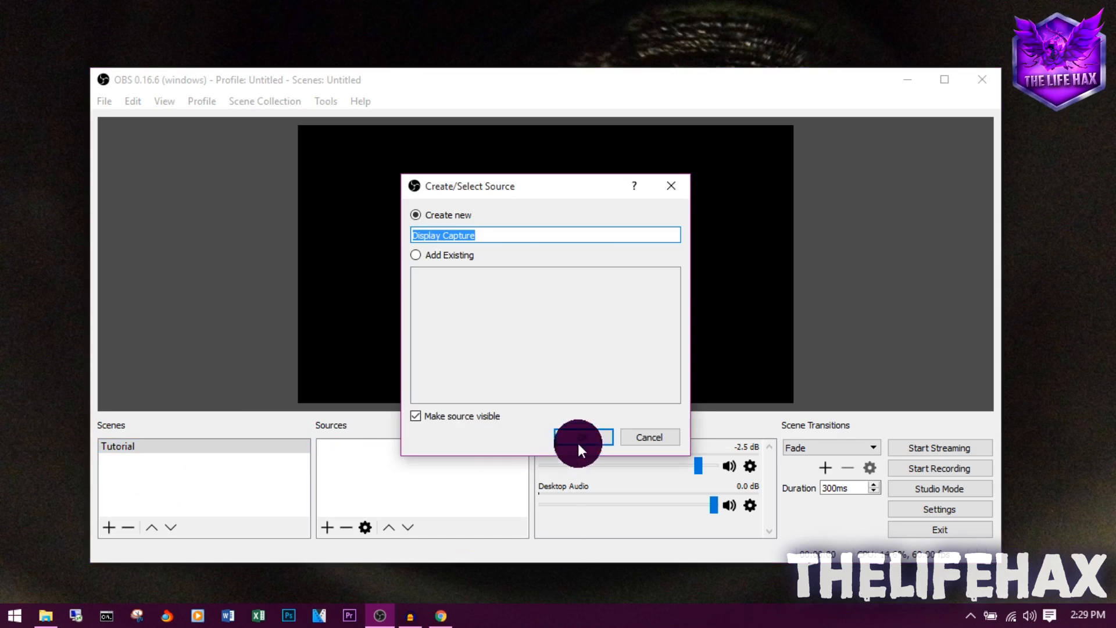
pyautogui.write('s')
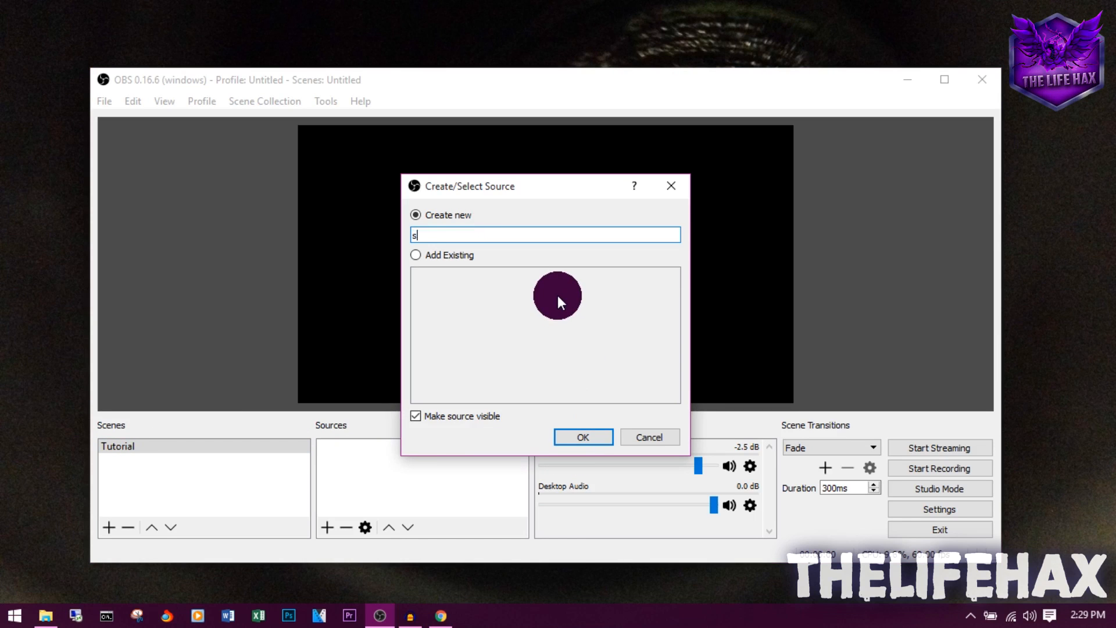
pyautogui.write('creen')
pyautogui.press('Return')
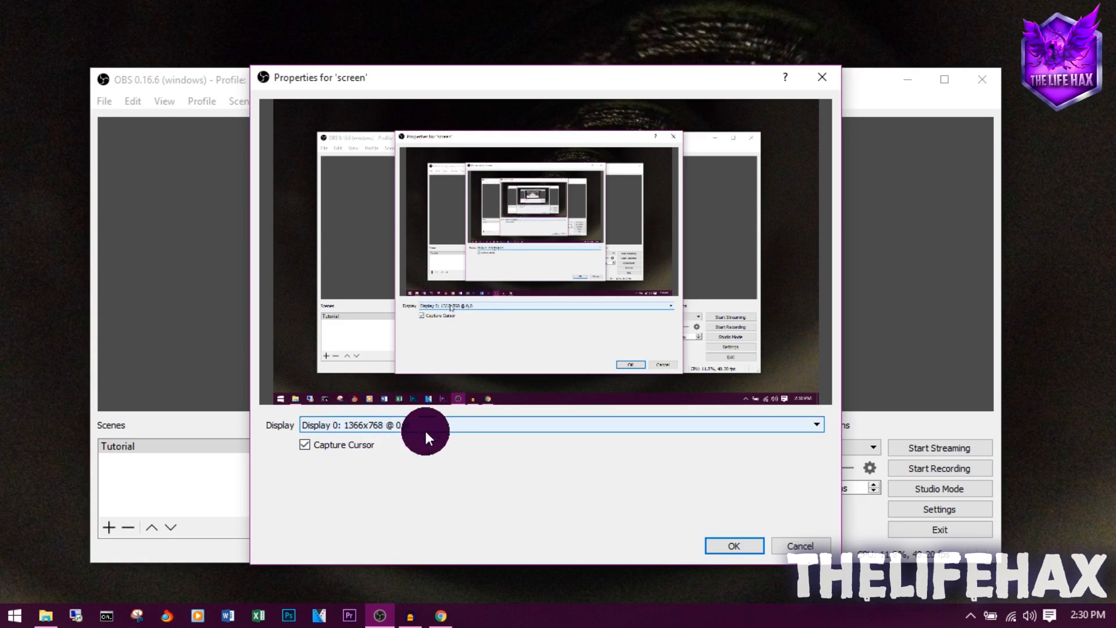
pyautogui.click(731, 542)
pyautogui.moveTo(440, 616)
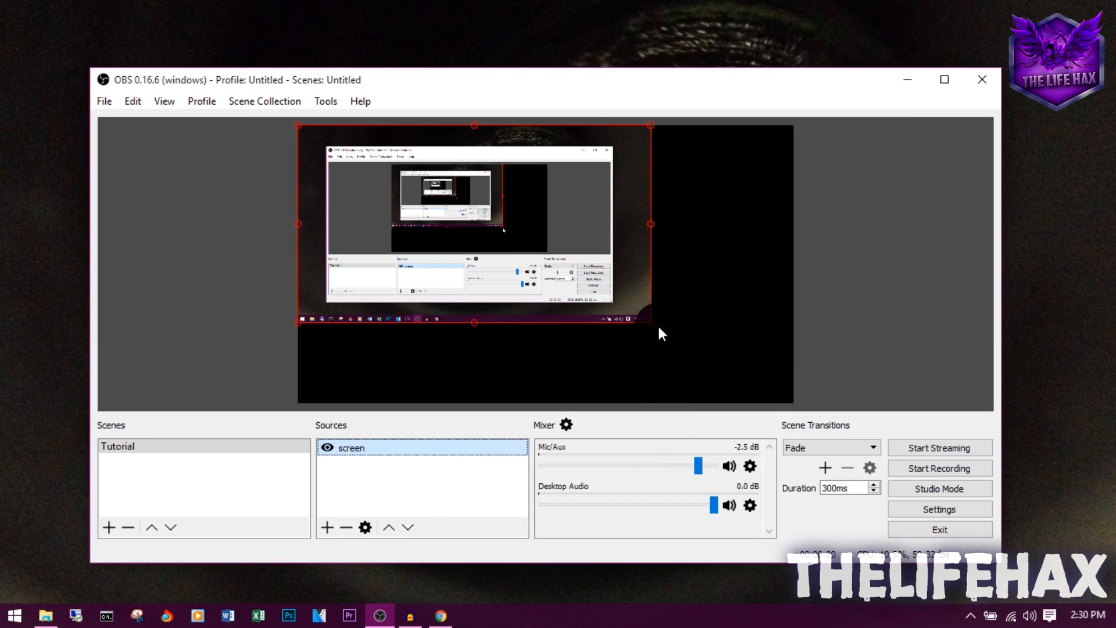
# Stretch the screen source from its corner until it fills the whole preview canvas
pyautogui.click(774, 400)
pyautogui.moveTo(651, 321)
pyautogui.mouseDown()
pyautogui.moveTo(721, 376)
pyautogui.moveTo(510, 311)
pyautogui.mouseUp()
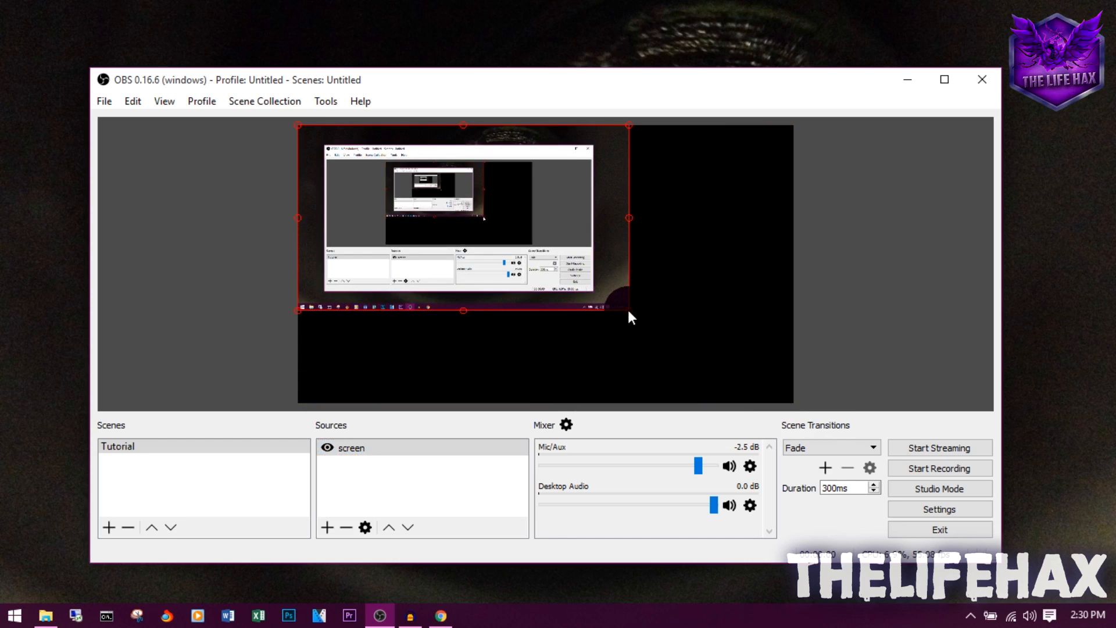
pyautogui.moveTo(628, 310)
pyautogui.mouseDown()
pyautogui.moveTo(759, 386)
pyautogui.moveTo(732, 279)
pyautogui.moveTo(753, 242)
pyautogui.moveTo(765, 351)
pyautogui.moveTo(786, 401)
pyautogui.mouseUp()
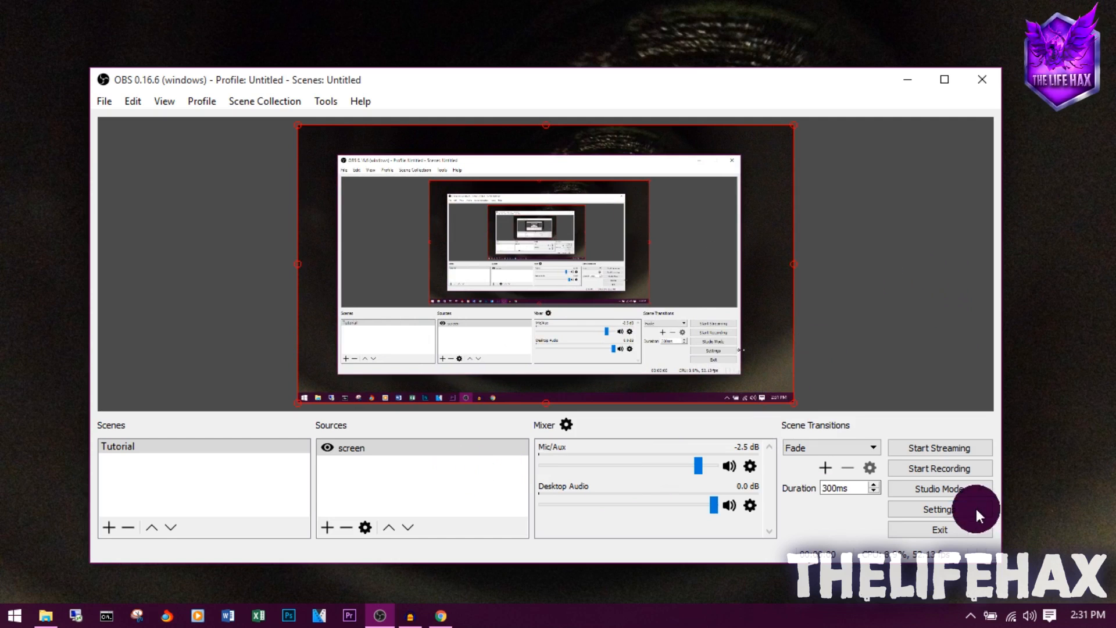
# Go to the Video settings and check the base canvas resolution of 1920x1080
pyautogui.click(944, 509)
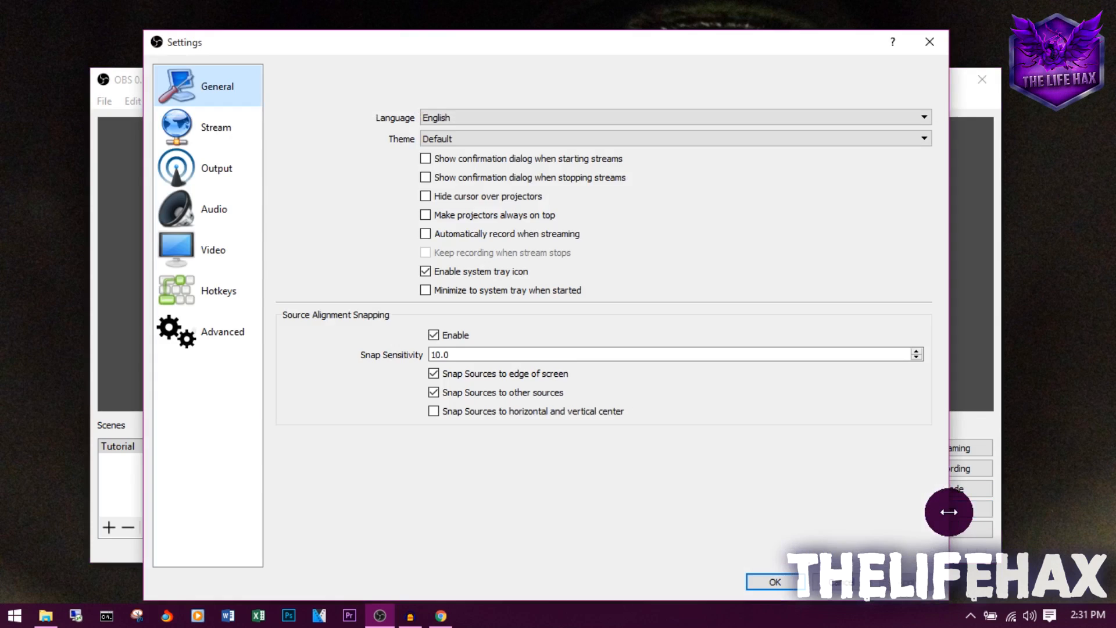
pyautogui.click(193, 248)
pyautogui.moveTo(569, 44); pyautogui.dragTo(648, 87)
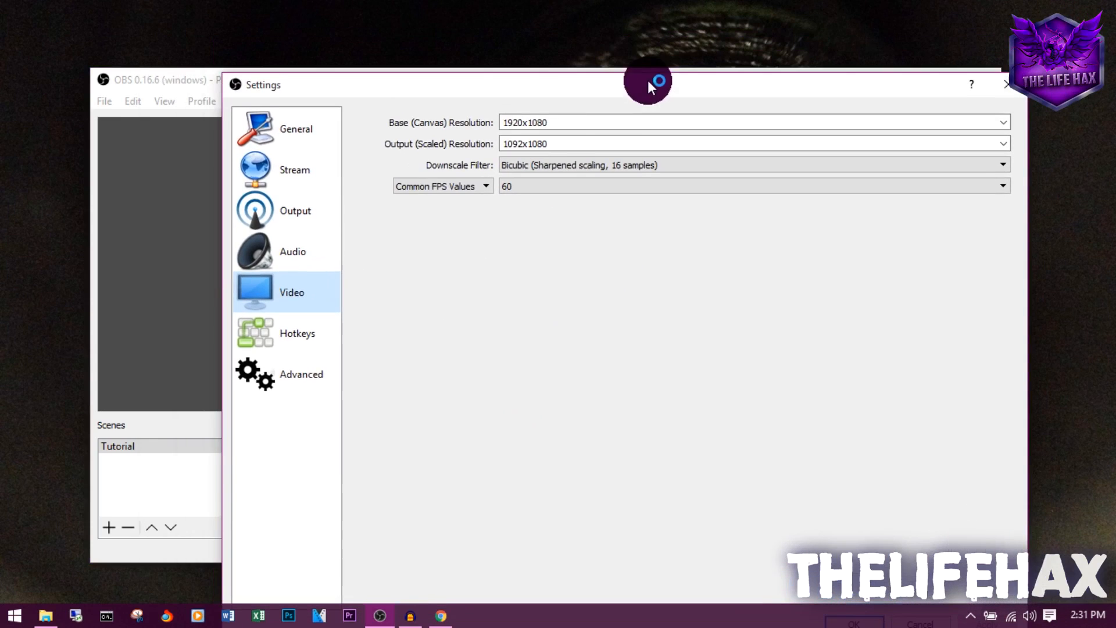
pyautogui.doubleClick(538, 122)
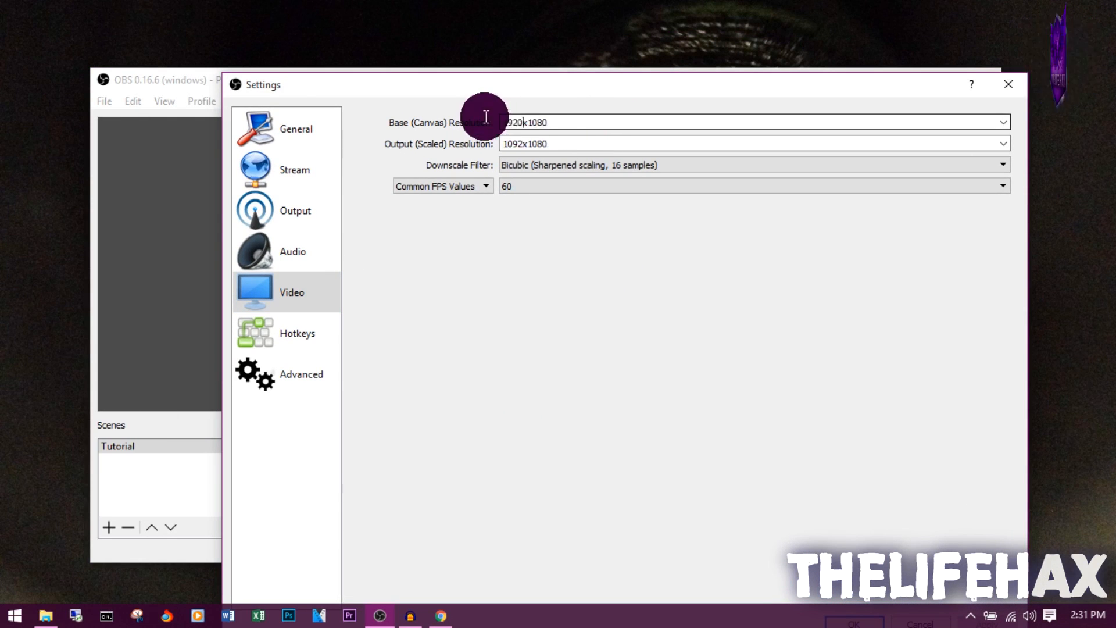
pyautogui.moveTo(503, 122)
pyautogui.mouseDown()
pyautogui.moveTo(528, 118)
pyautogui.moveTo(383, 148)
pyautogui.mouseUp()
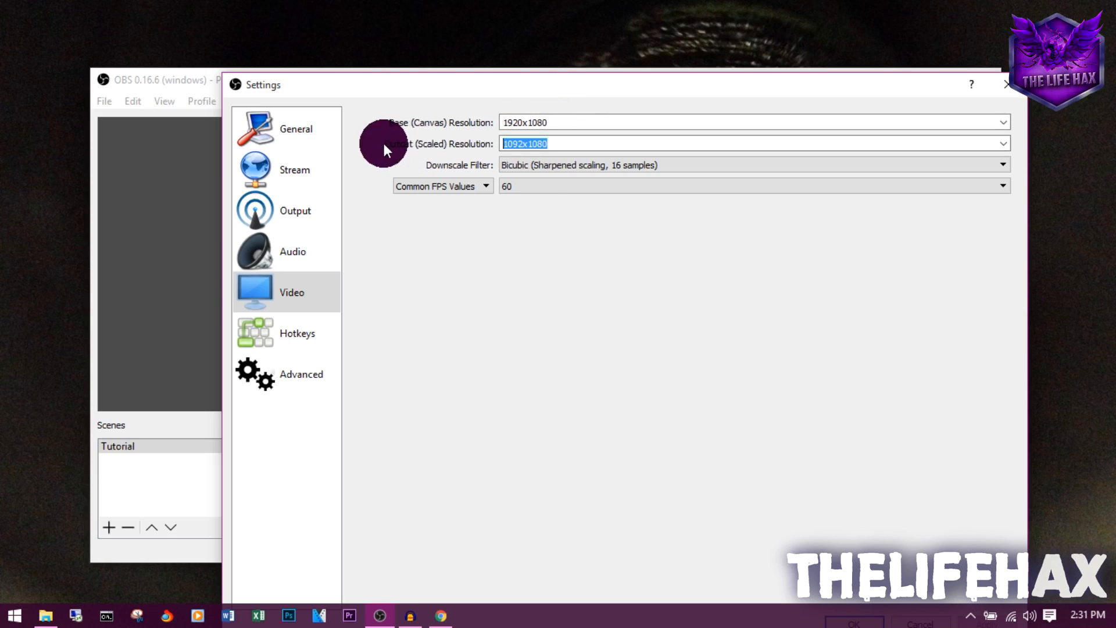
# Set the Output (Scaled) Resolution to 1920x1080 to match the canvas
pyautogui.click(523, 143)
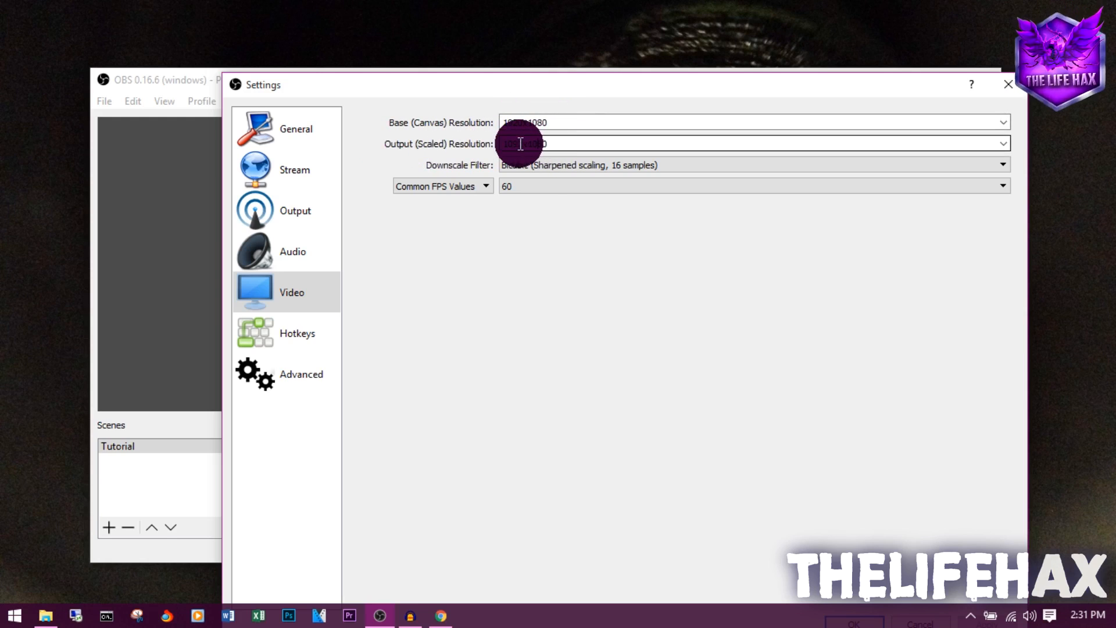
pyautogui.moveTo(508, 142); pyautogui.dragTo(503, 143)
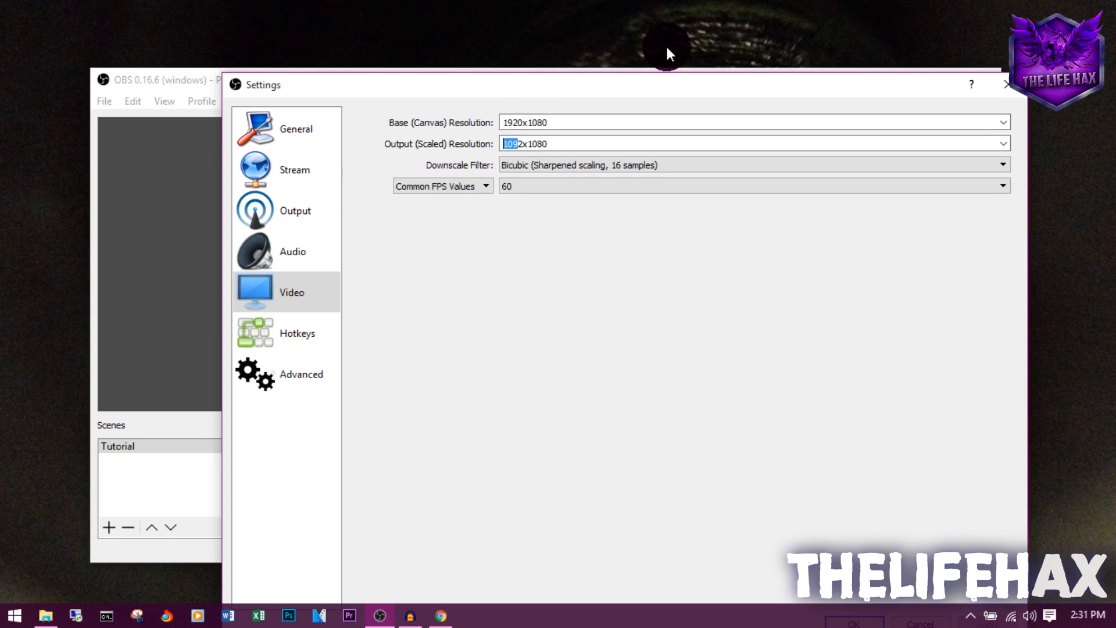
pyautogui.write('2')
pyautogui.write('19')
pyautogui.write('0')
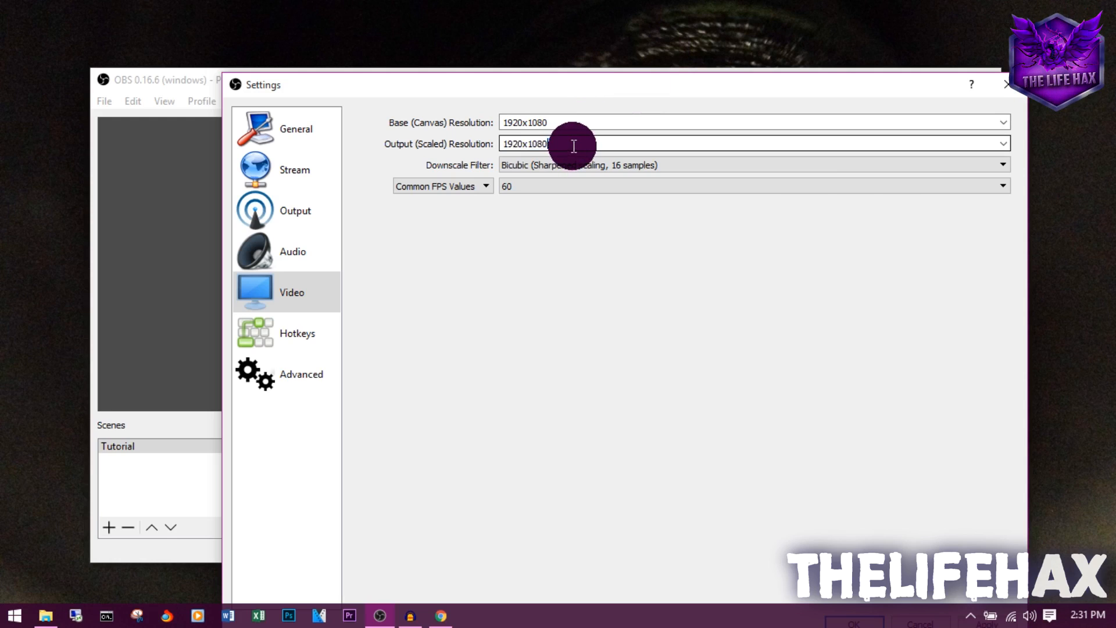
pyautogui.press('Tab')
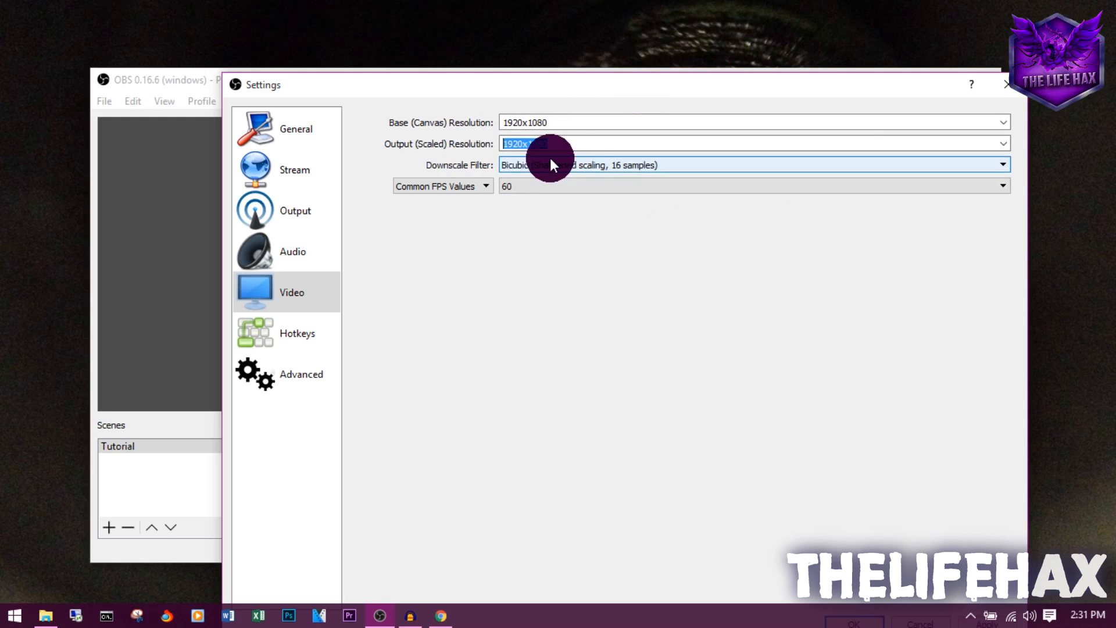
# Review the Common FPS Values list and keep the frame rate at 60
pyautogui.click(630, 188)
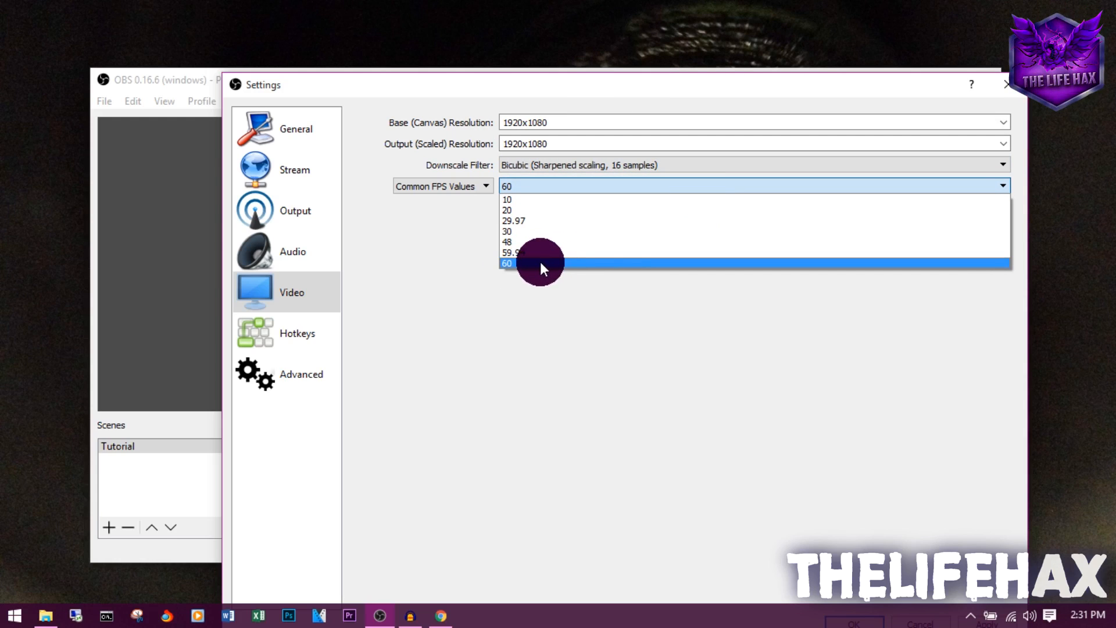
pyautogui.click(539, 261)
pyautogui.click(549, 188)
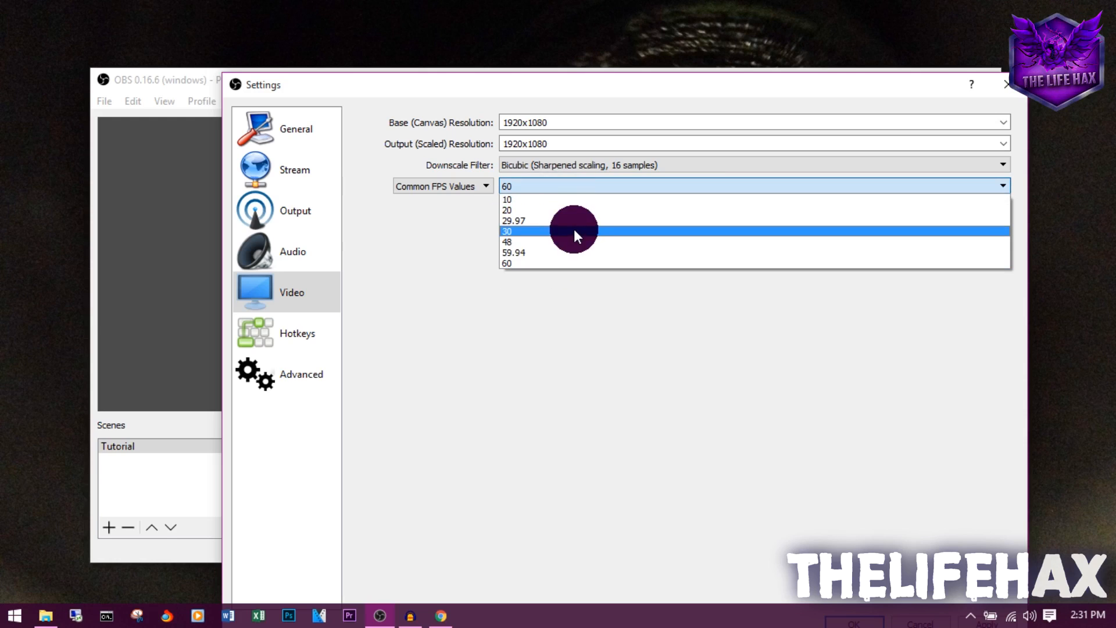
pyautogui.click(555, 188)
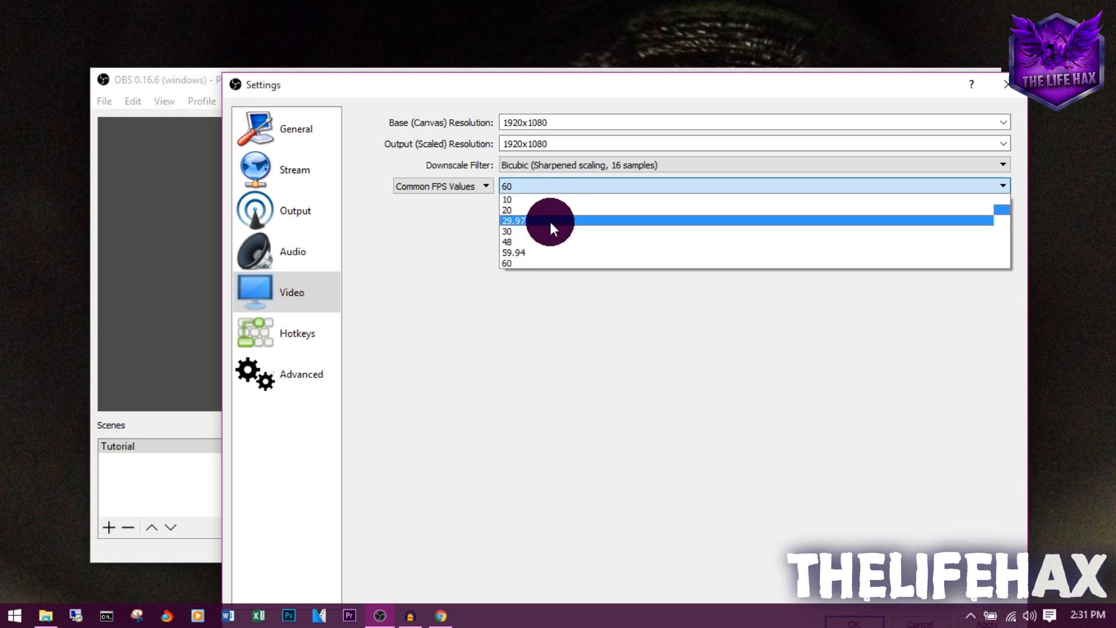
pyautogui.click(581, 336)
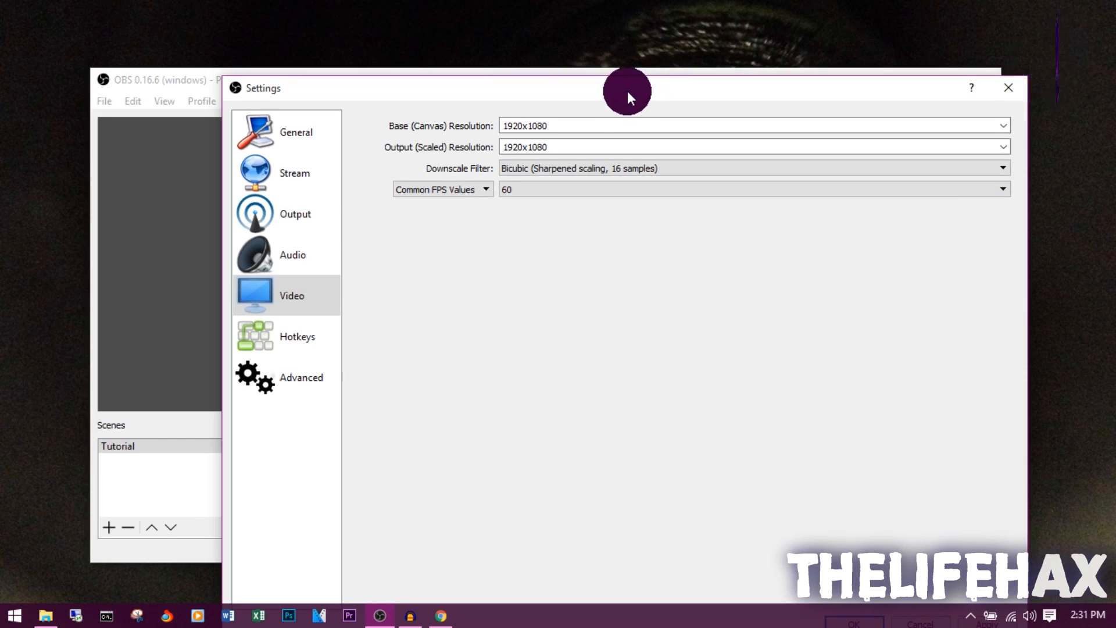
# Recheck the frame rate stays at 60, then go to the Output settings page
pyautogui.moveTo(627, 91); pyautogui.dragTo(616, 58)
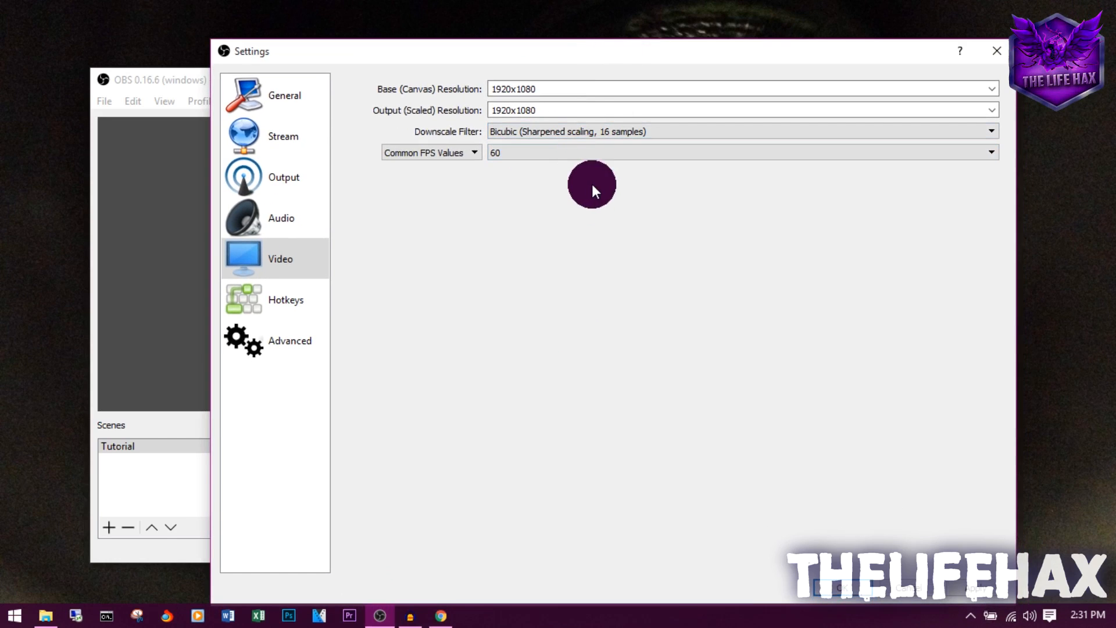
pyautogui.click(576, 155)
pyautogui.click(551, 338)
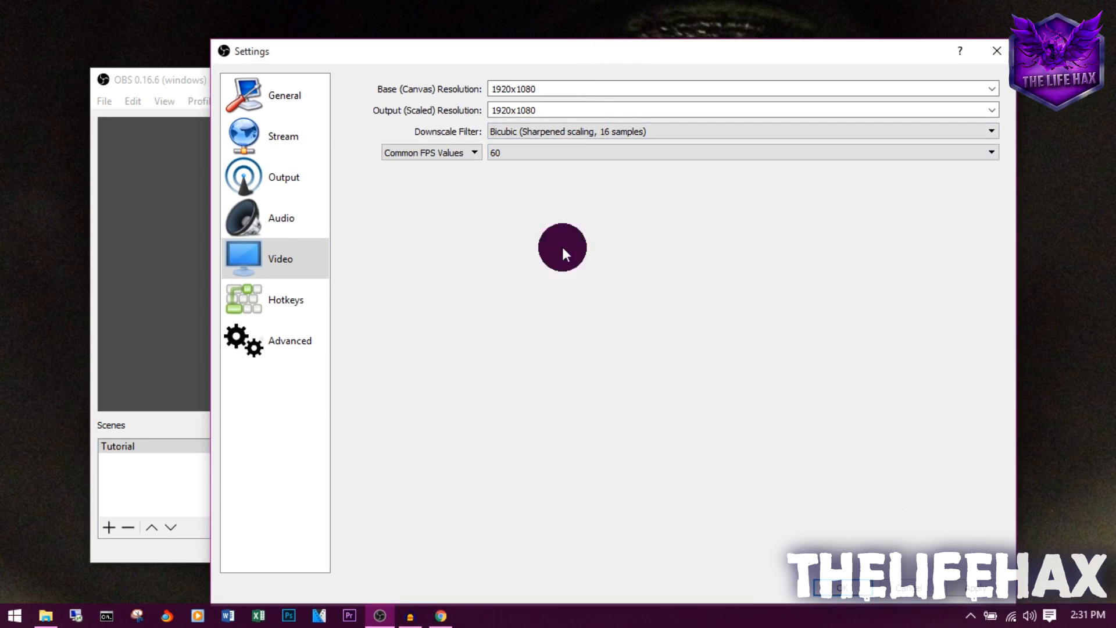
pyautogui.click(548, 155)
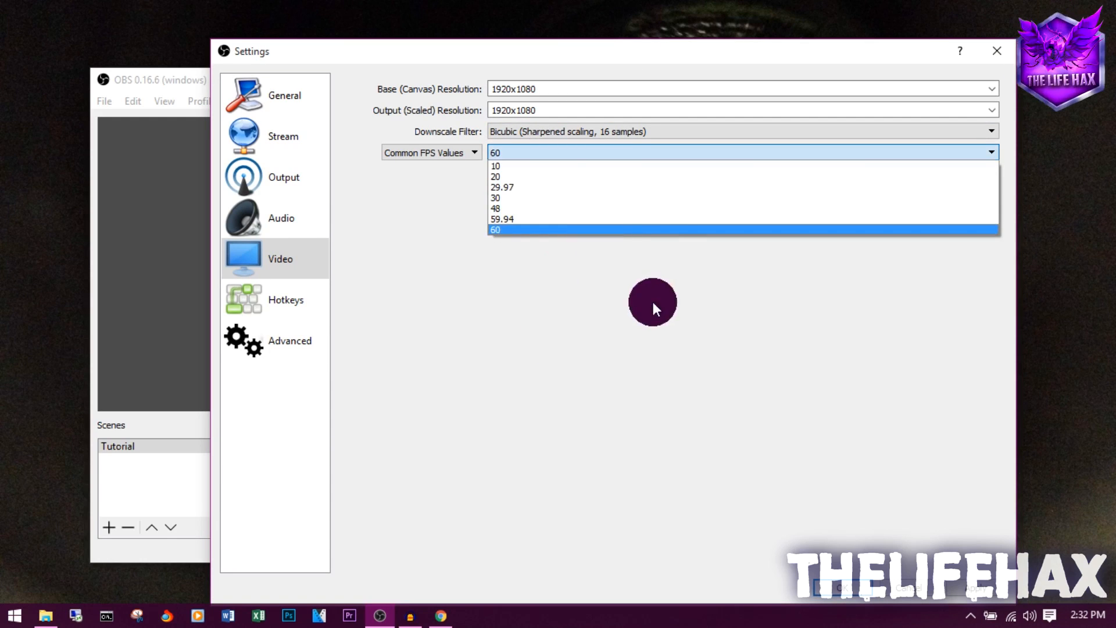
pyautogui.click(656, 372)
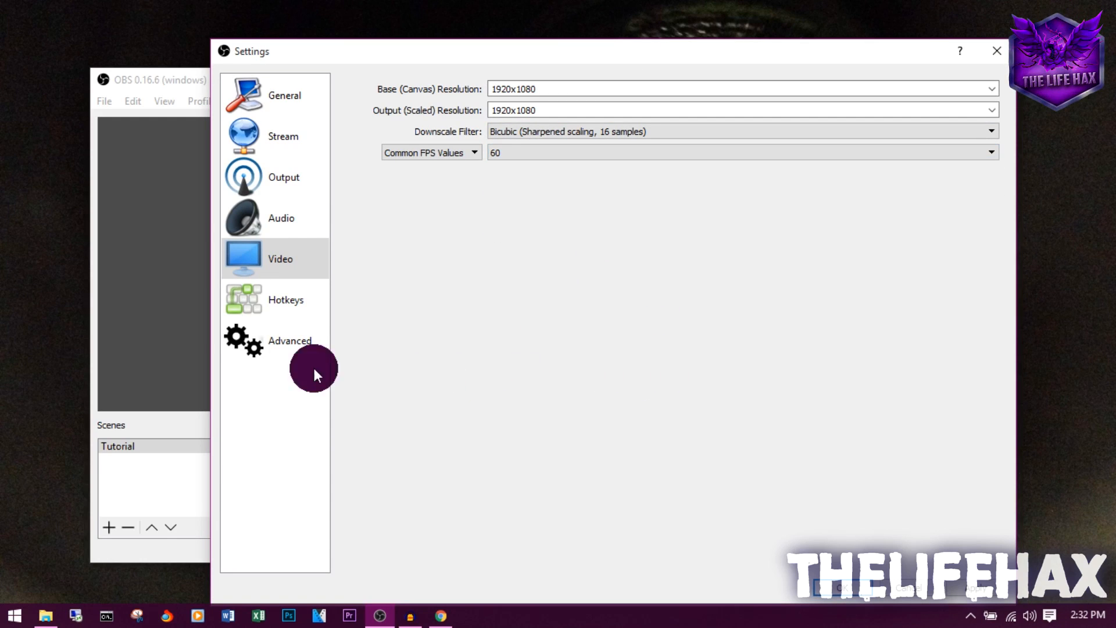
pyautogui.click(284, 179)
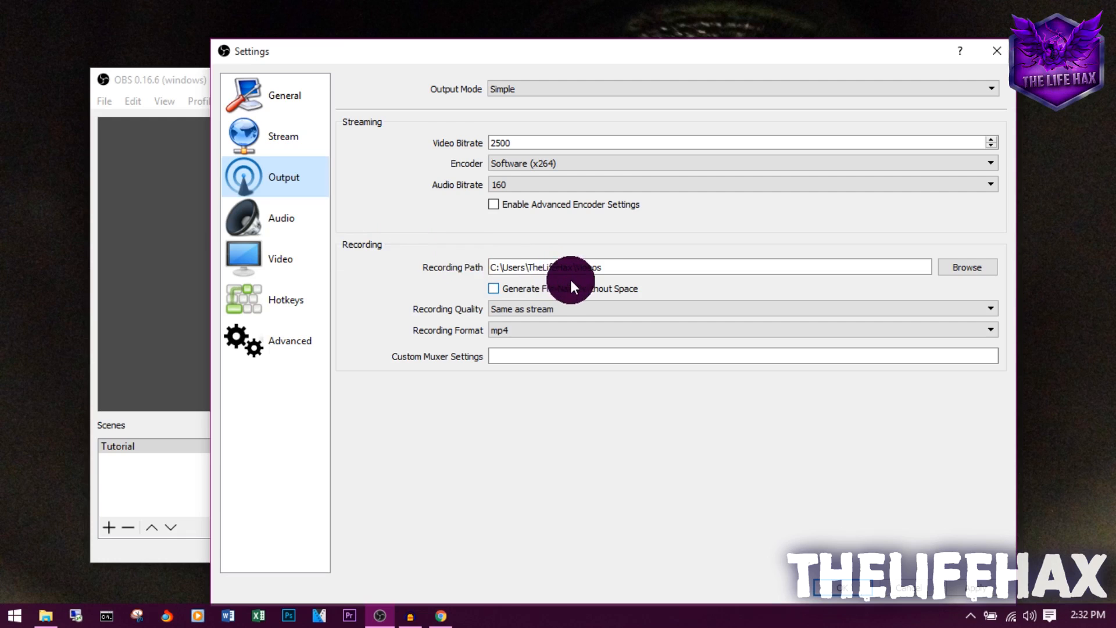
# Set the recording path to the Videos folder
pyautogui.click(973, 266)
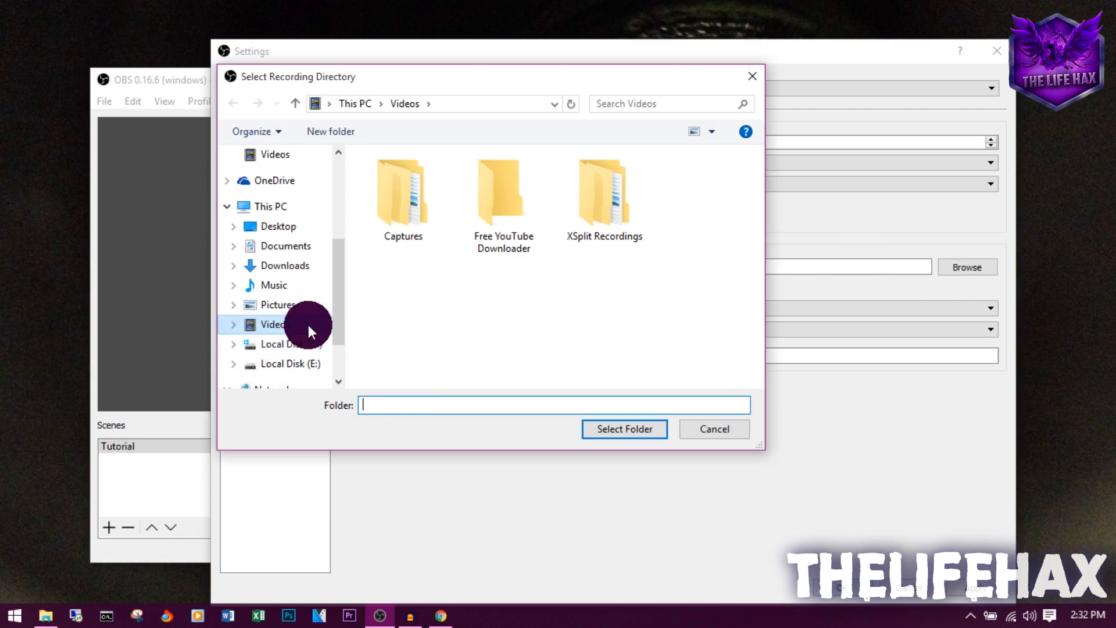
pyautogui.click(635, 433)
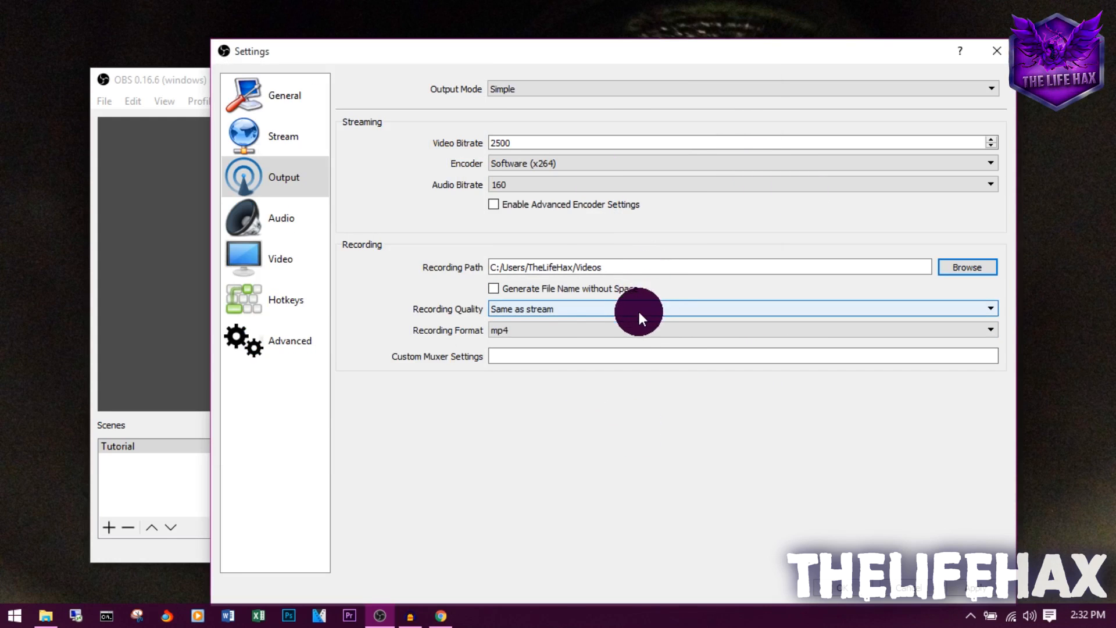
# Keep Recording Quality as Same as stream and Recording Format as mp4
pyautogui.click(610, 313)
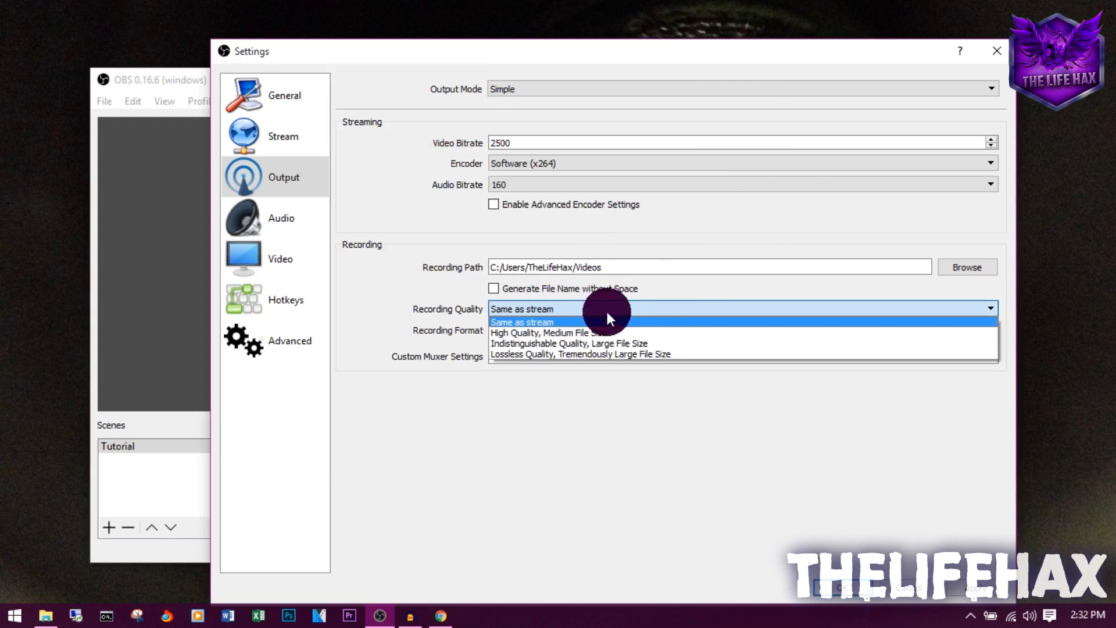
pyautogui.click(714, 304)
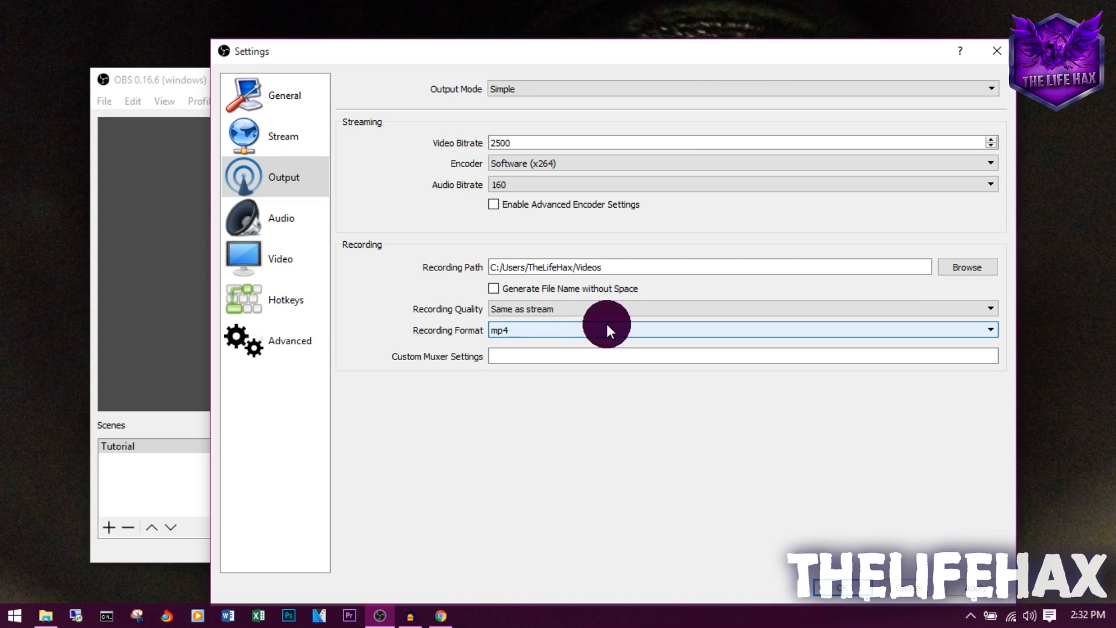
pyautogui.click(572, 336)
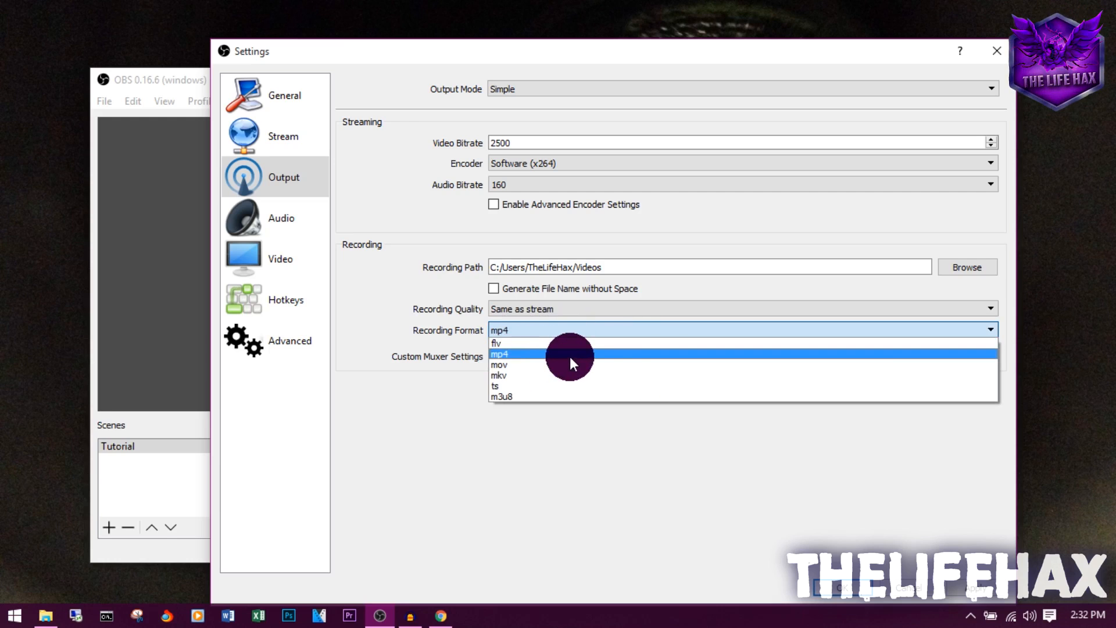
pyautogui.click(641, 267)
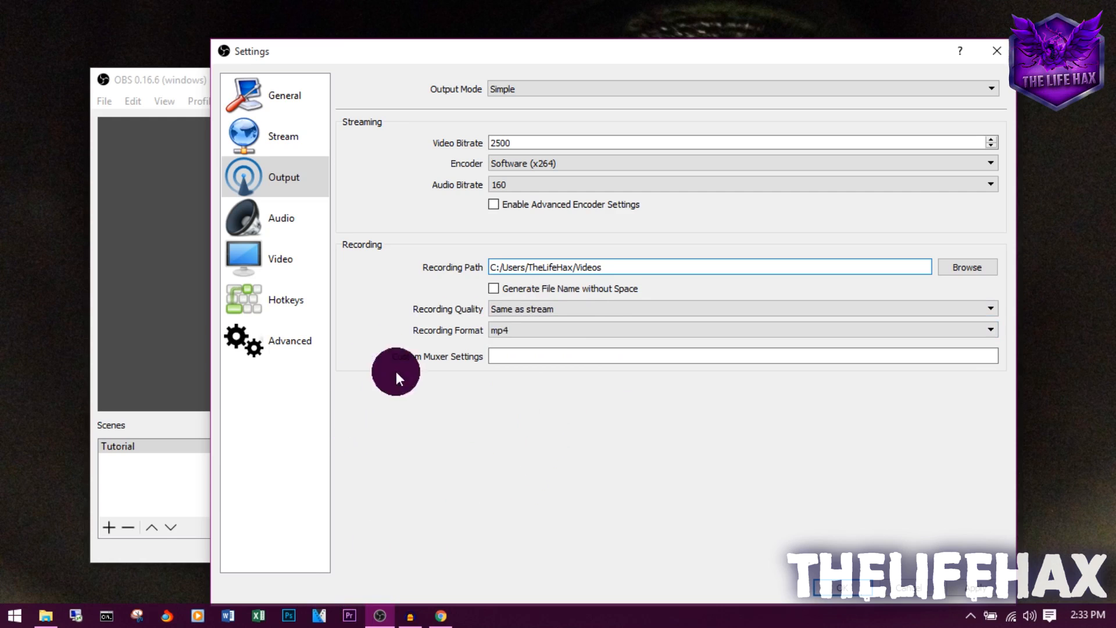
pyautogui.click(526, 329)
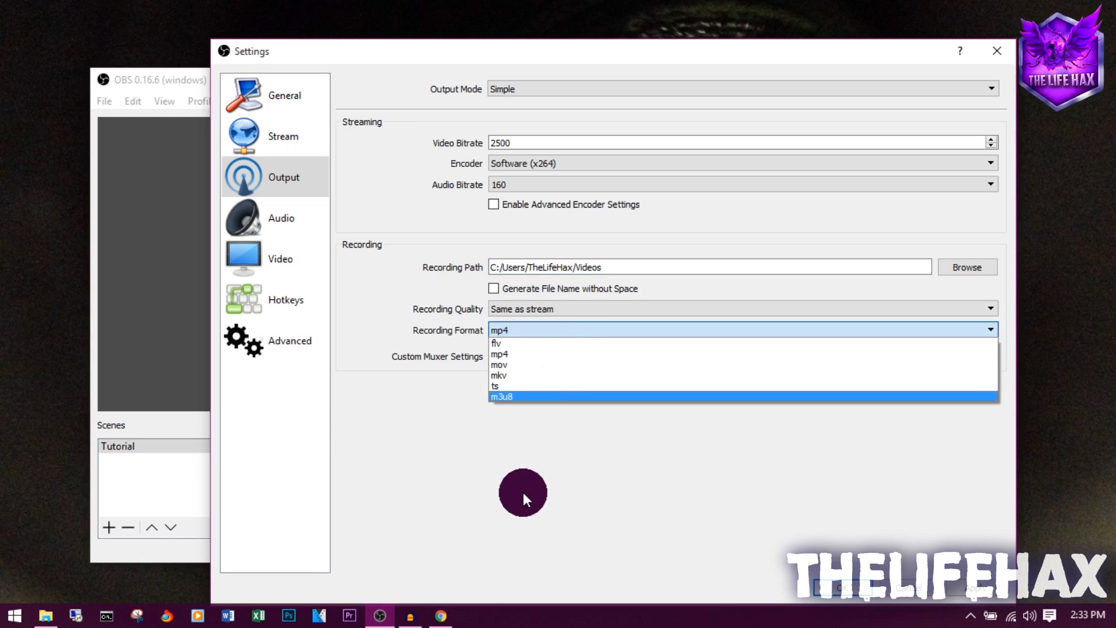
pyautogui.click(521, 480)
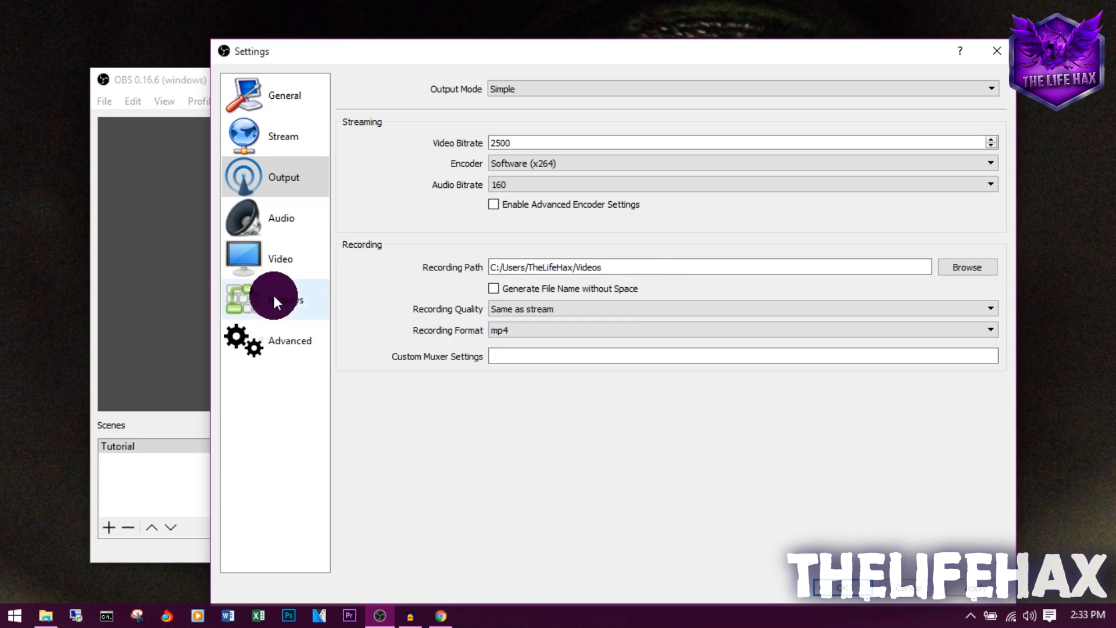
# In the Audio settings, keep Channels at Stereo with the 44.1 kHz sample rate
pyautogui.click(275, 219)
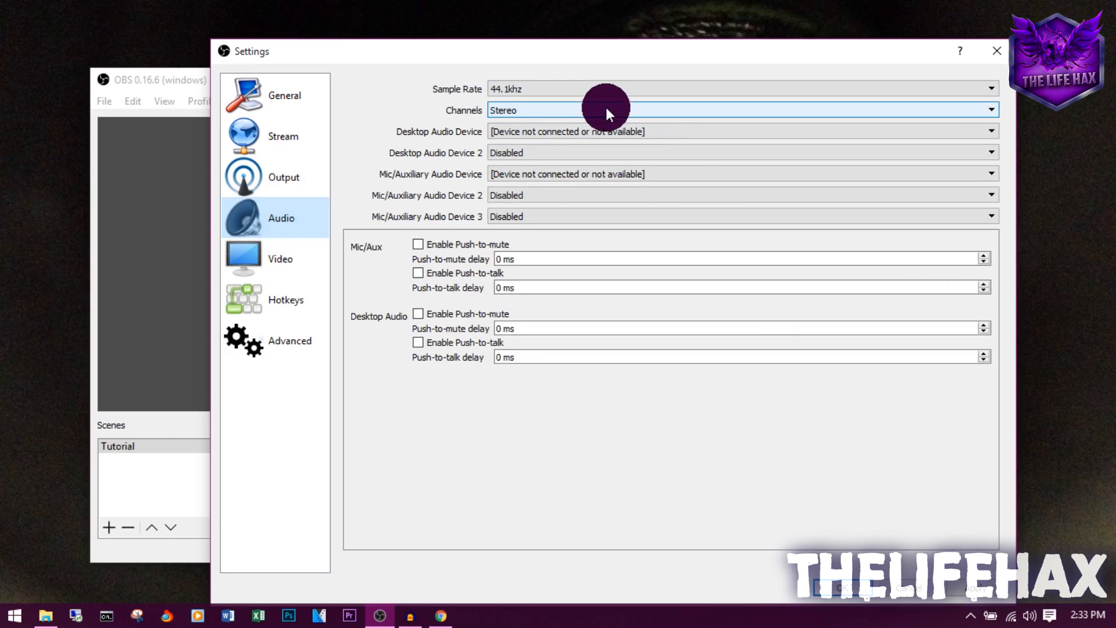
pyautogui.click(535, 112)
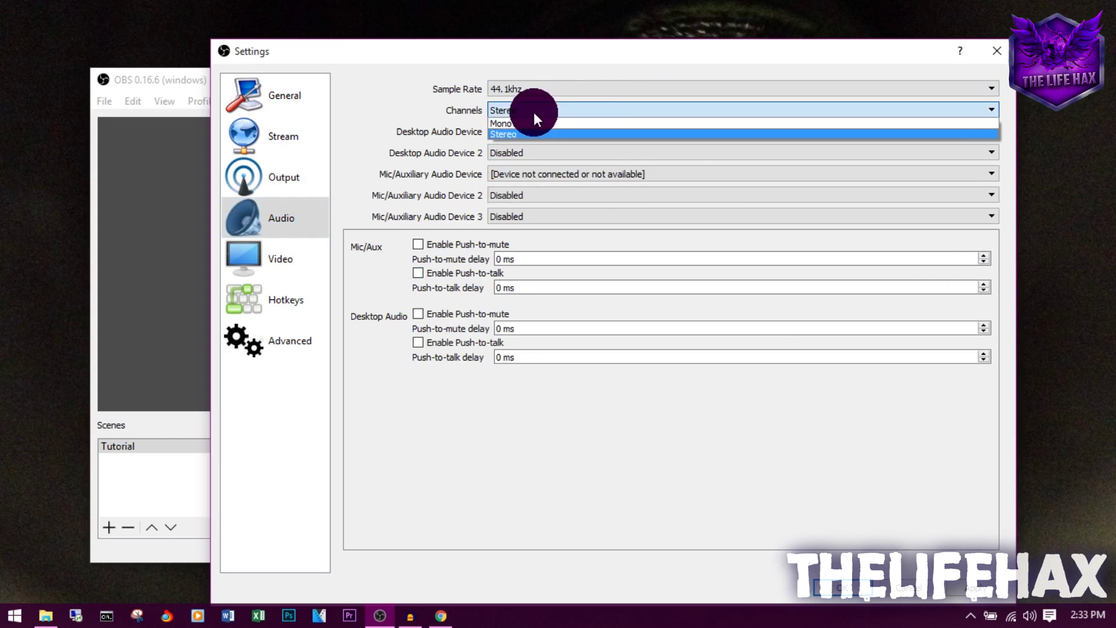
pyautogui.click(557, 134)
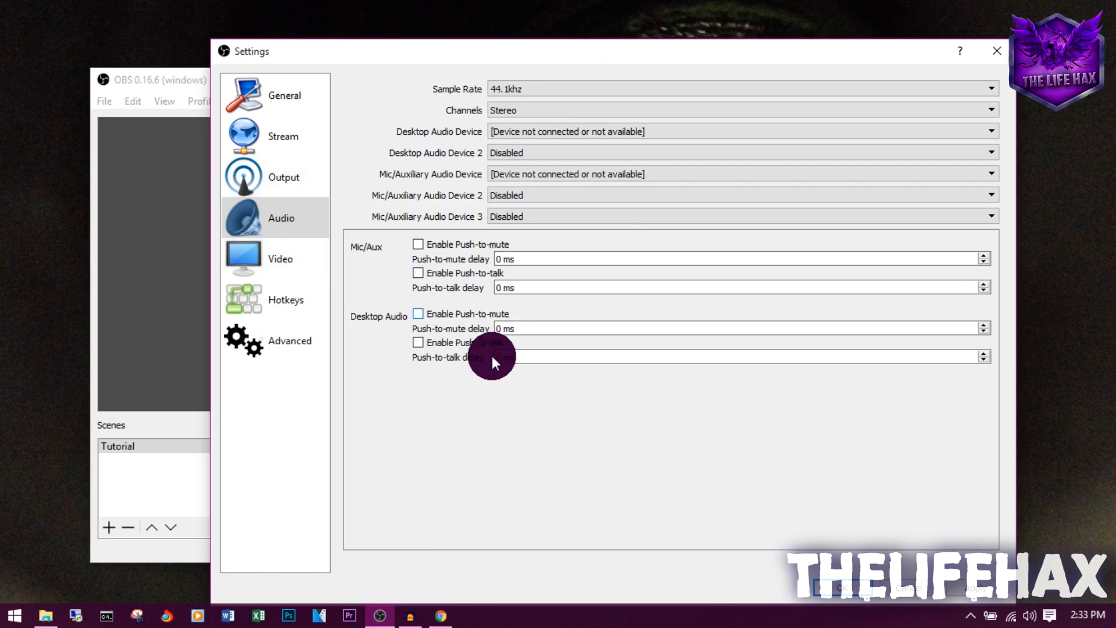
pyautogui.click(410, 617)
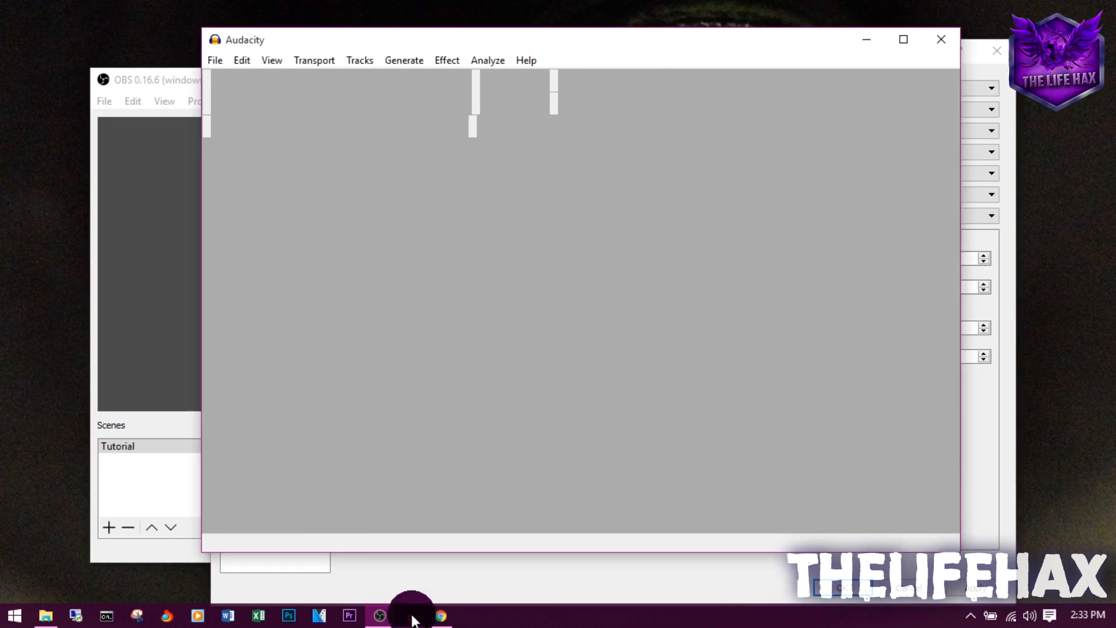
pyautogui.hotkey('alt', 'Tab')
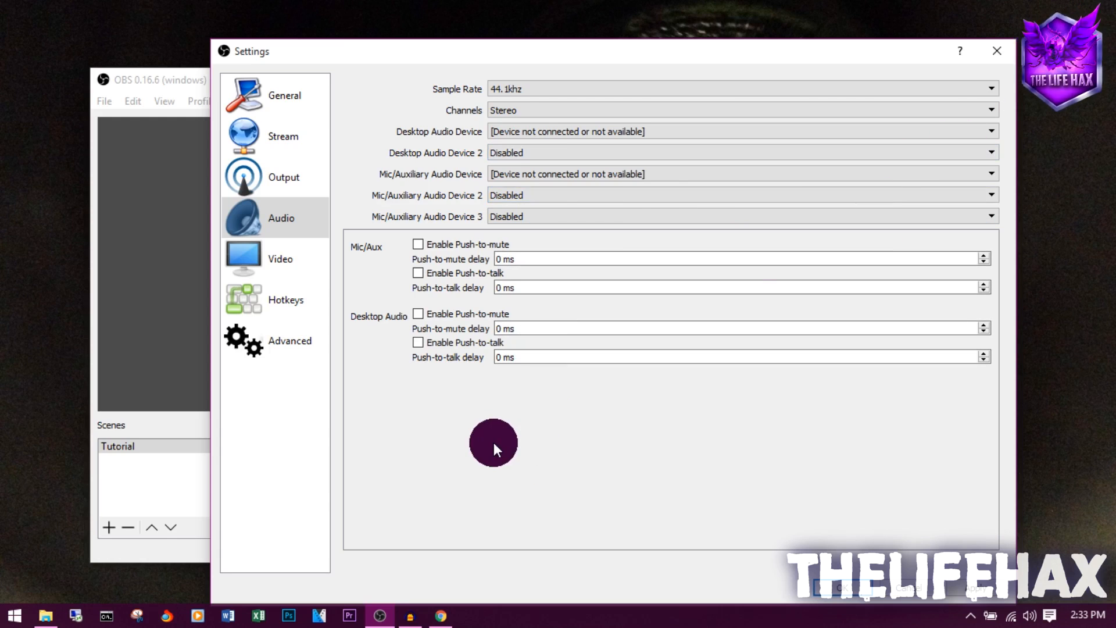
pyautogui.click(270, 266)
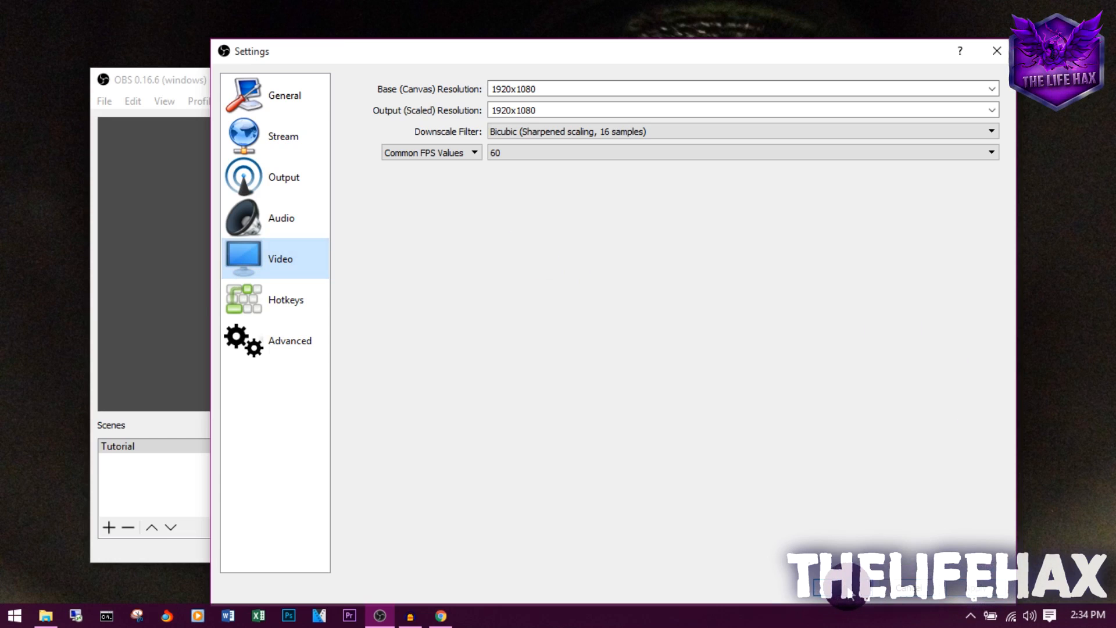
# Apply and close the settings, then start a test recording
pyautogui.click(845, 591)
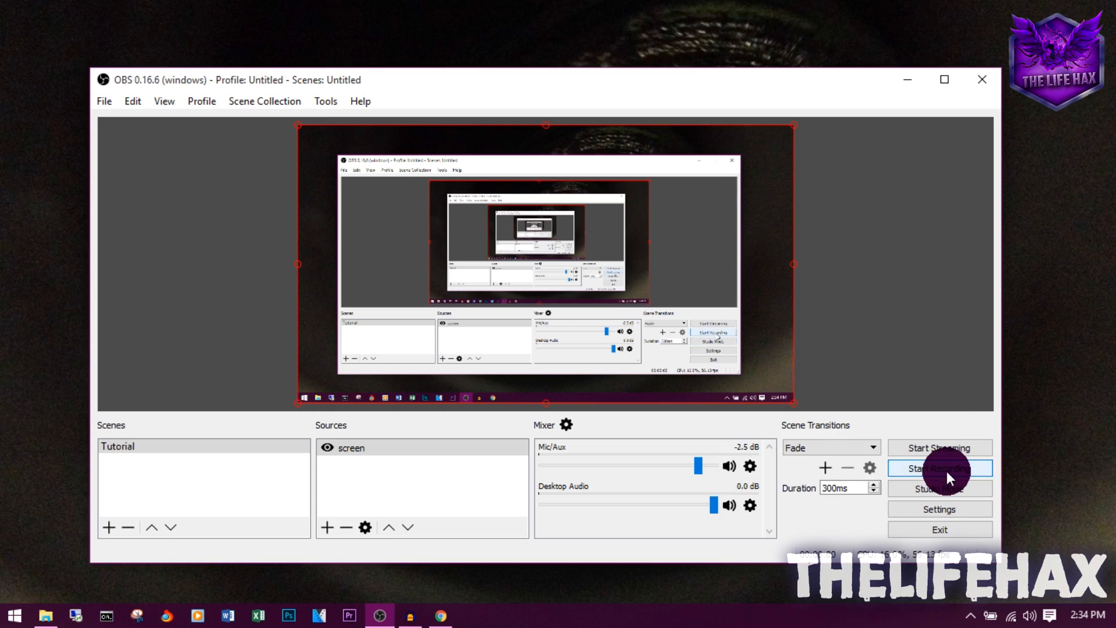
pyautogui.click(946, 471)
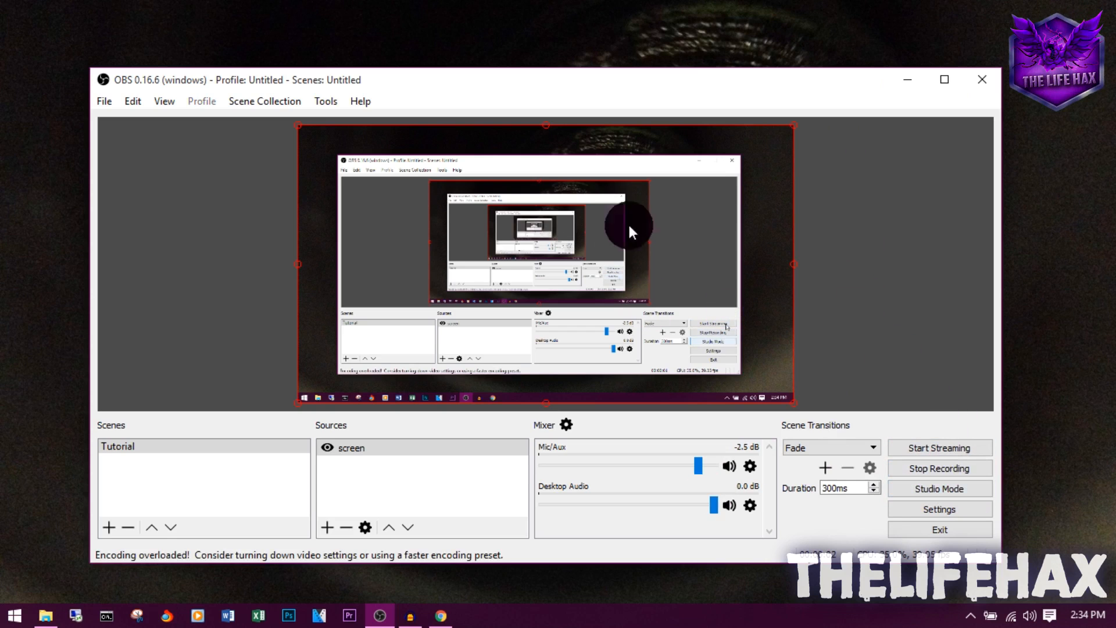
pyautogui.click(946, 468)
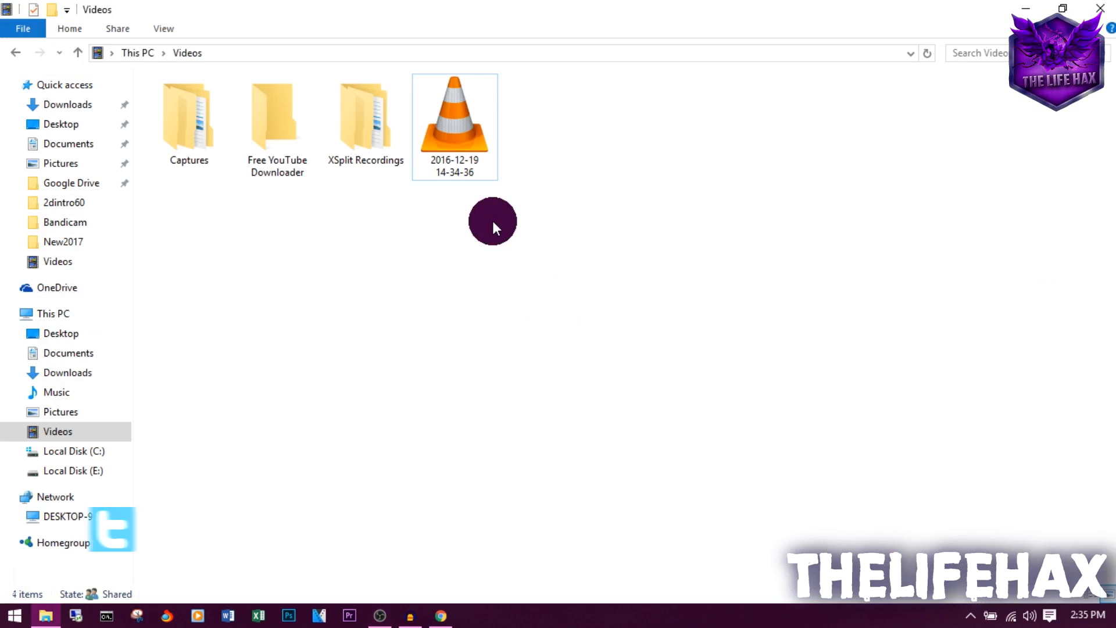
pyautogui.moveTo(552, 242); pyautogui.dragTo(415, 80)
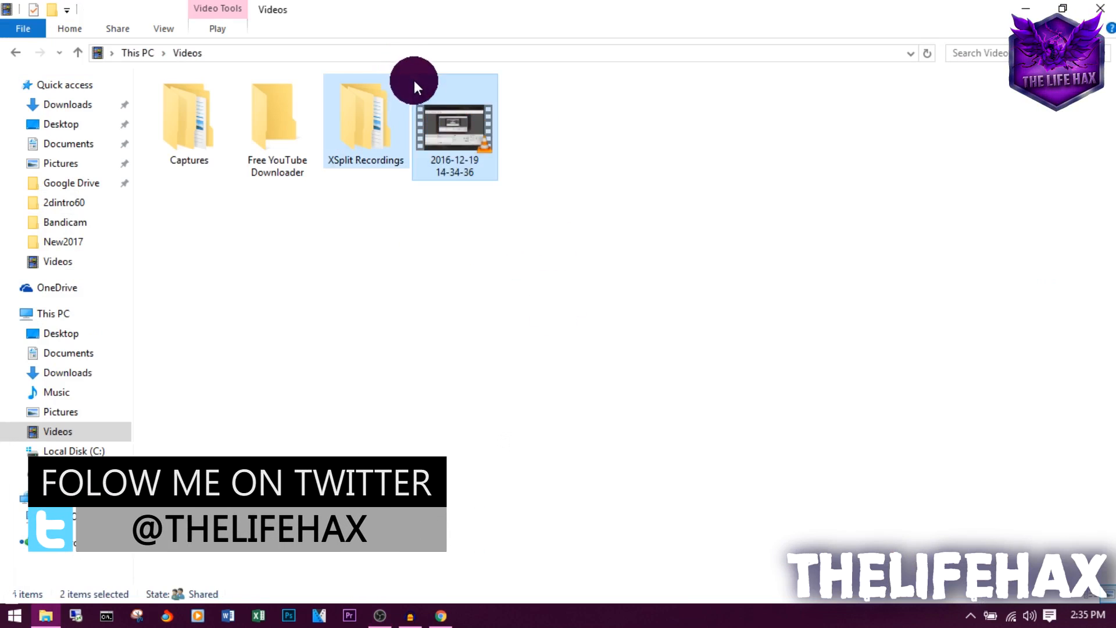
pyautogui.moveTo(524, 242); pyautogui.dragTo(442, 100)
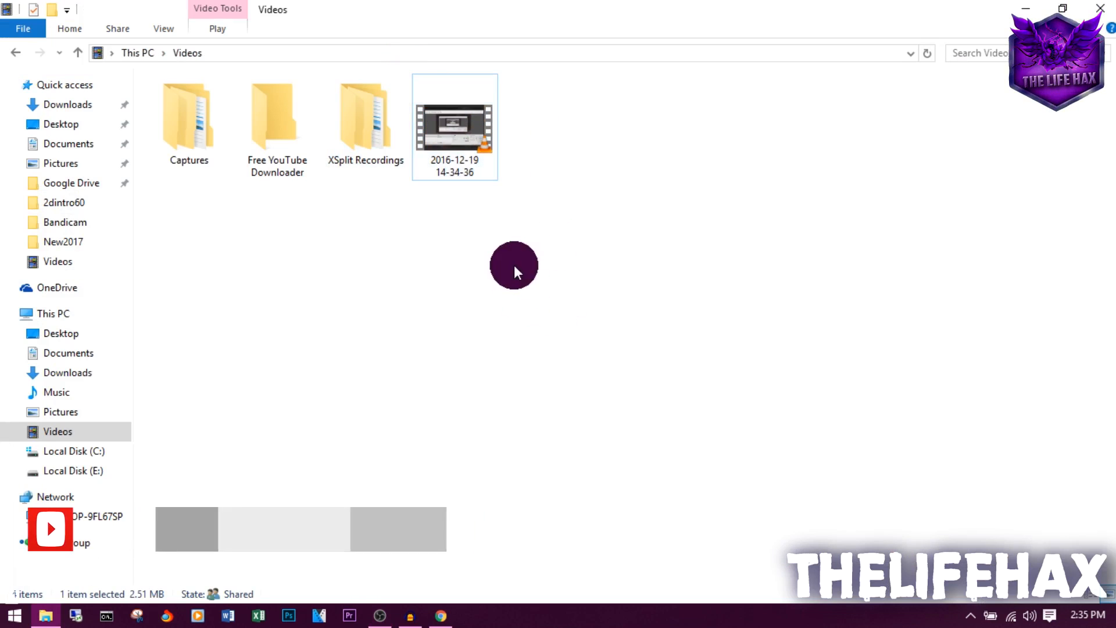
pyautogui.doubleClick(468, 139)
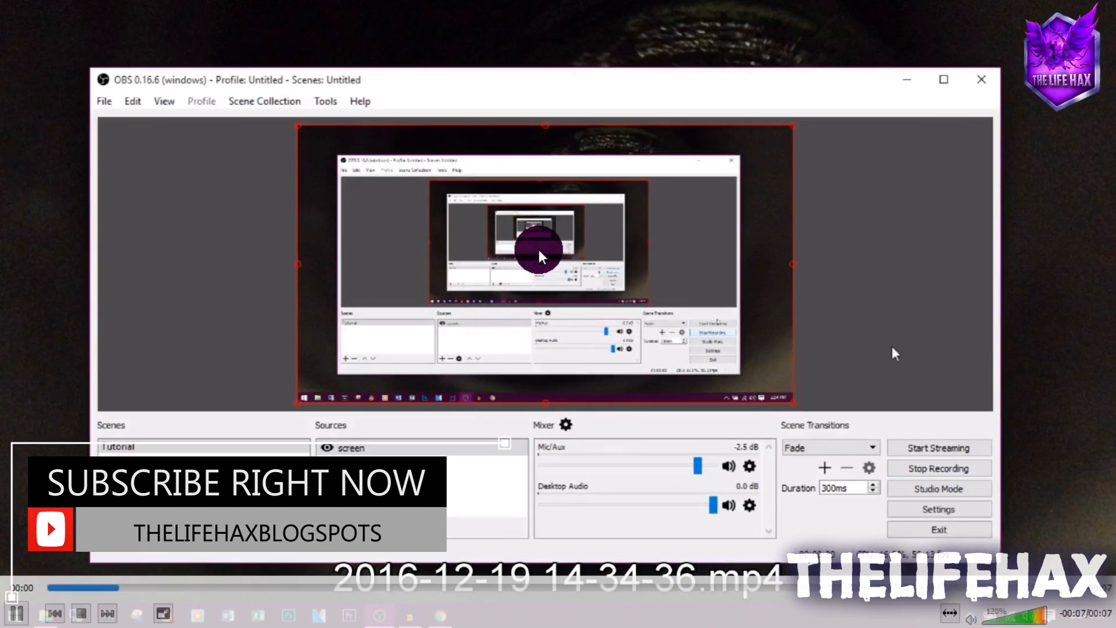
pyautogui.press('Escape')
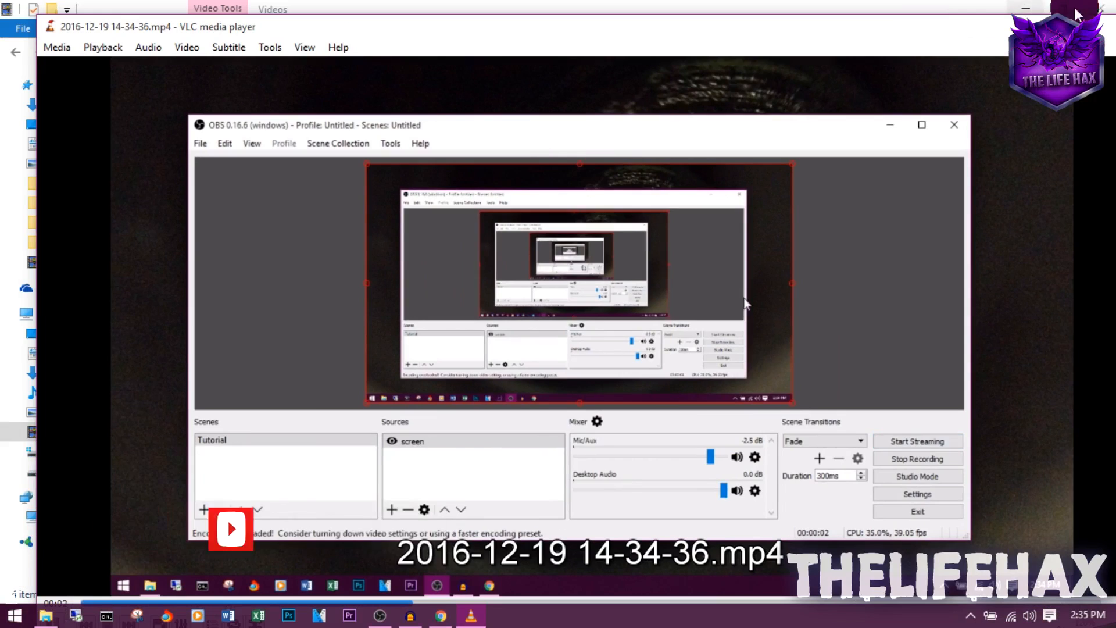
pyautogui.hotkey('ctrl', 'q')
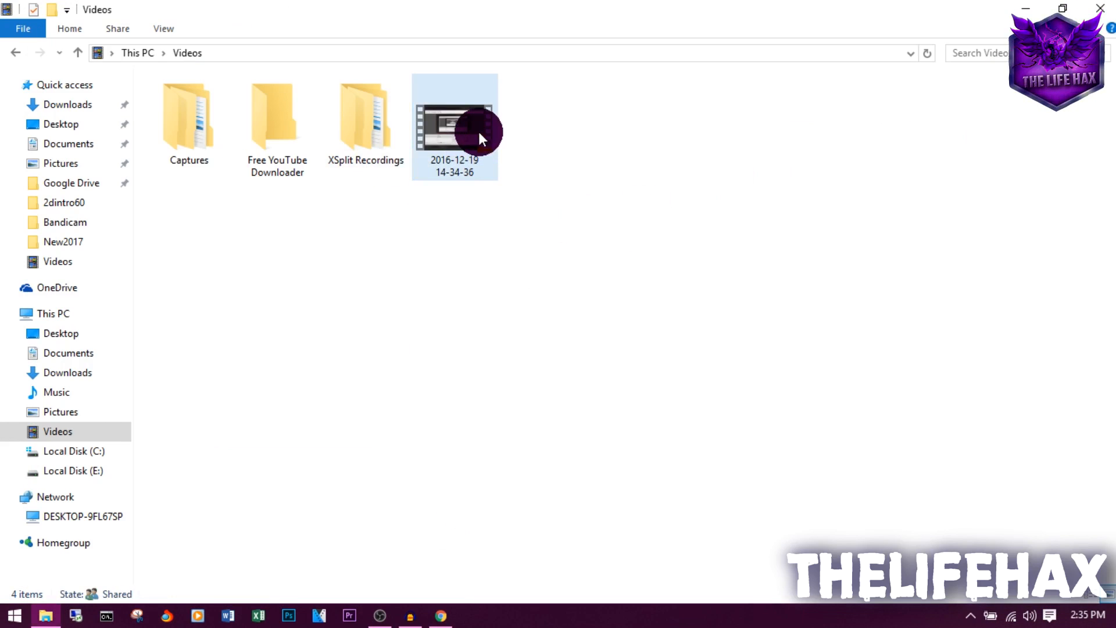
pyautogui.rightClick(460, 131)
pyautogui.click(536, 506)
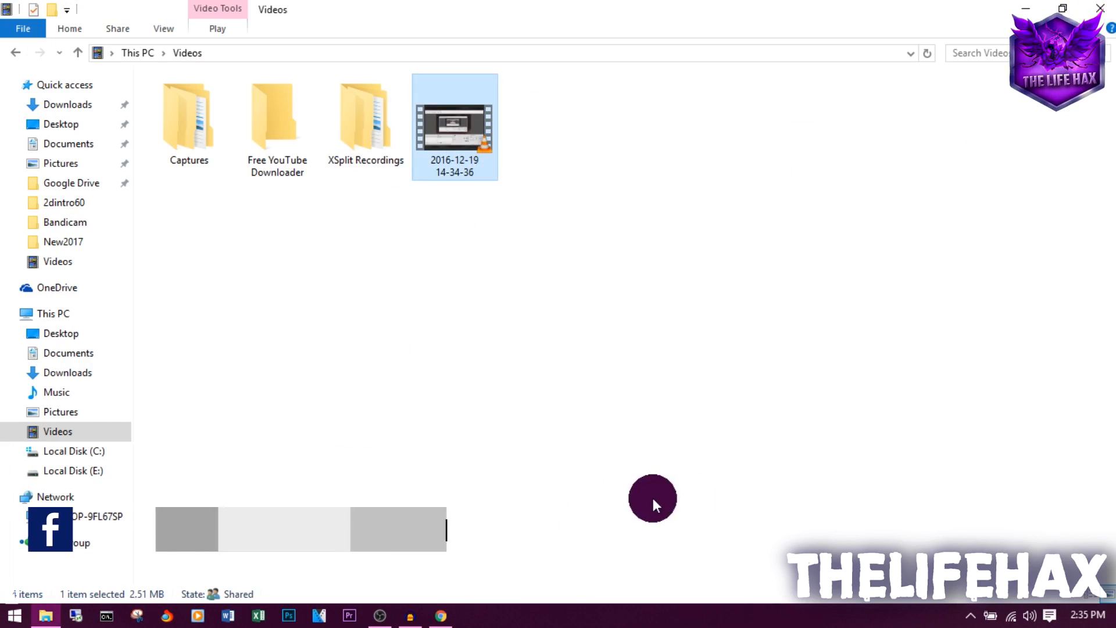
pyautogui.click(571, 164)
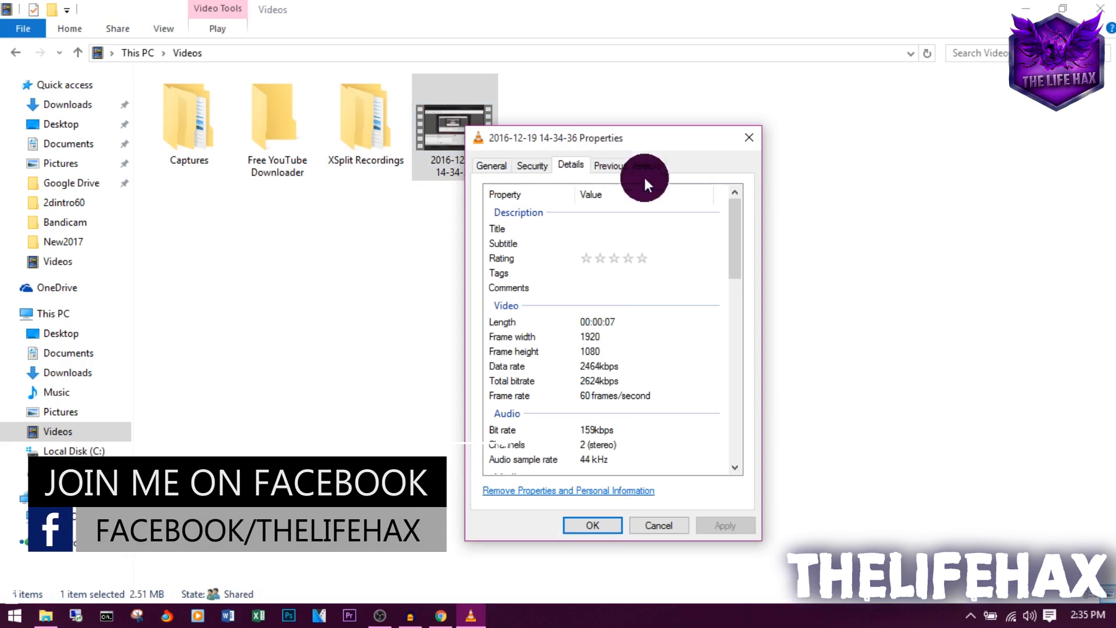
pyautogui.scroll(-1, 620, 393)
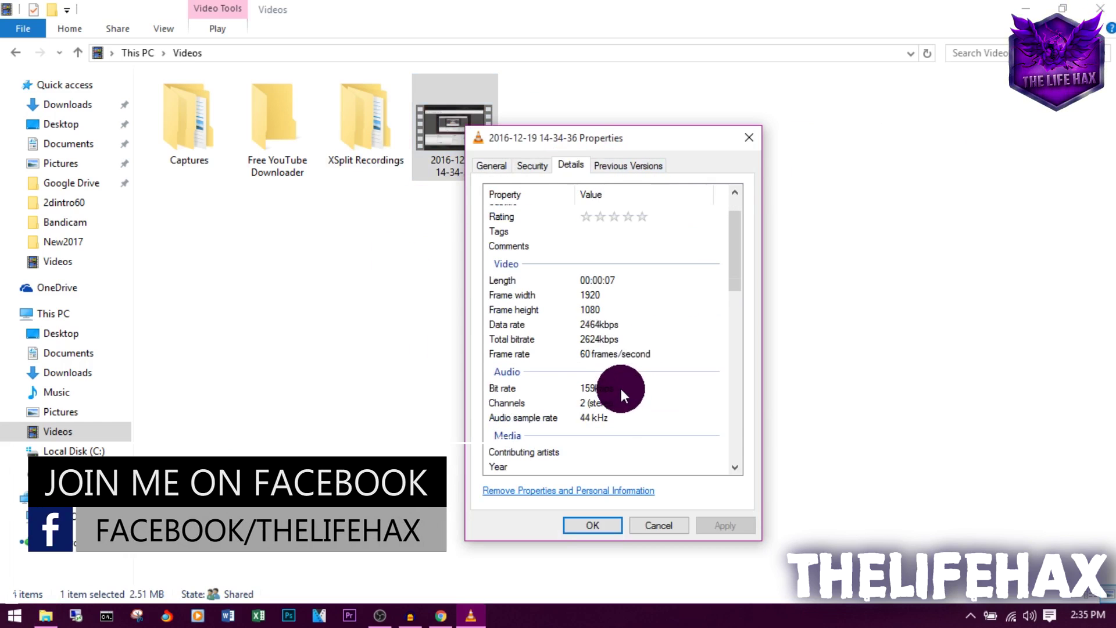
pyautogui.click(583, 294)
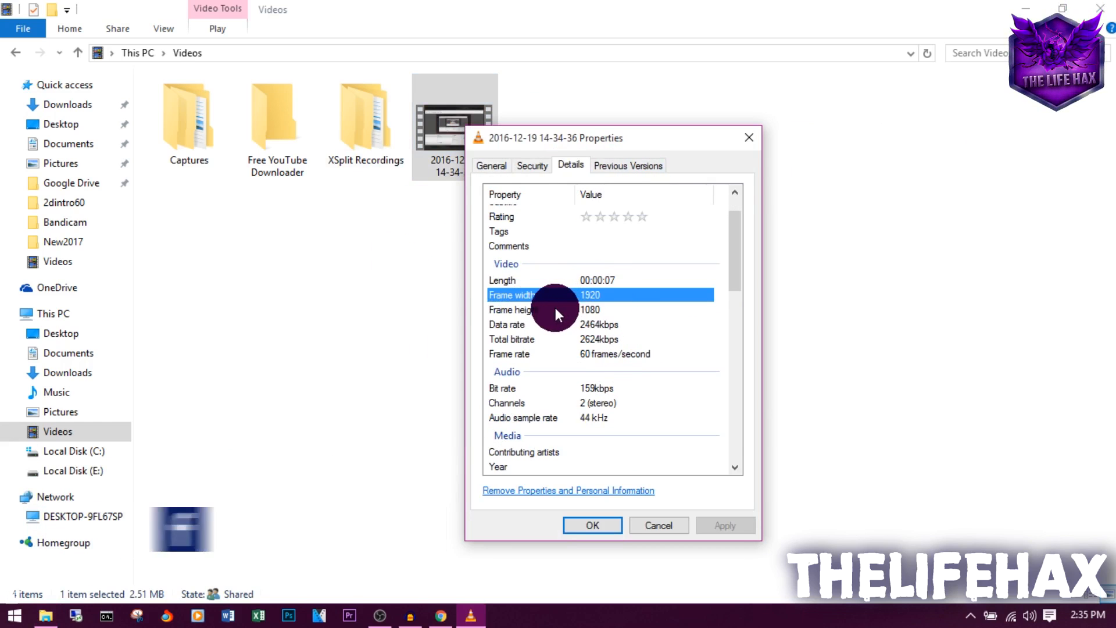
pyautogui.click(565, 310)
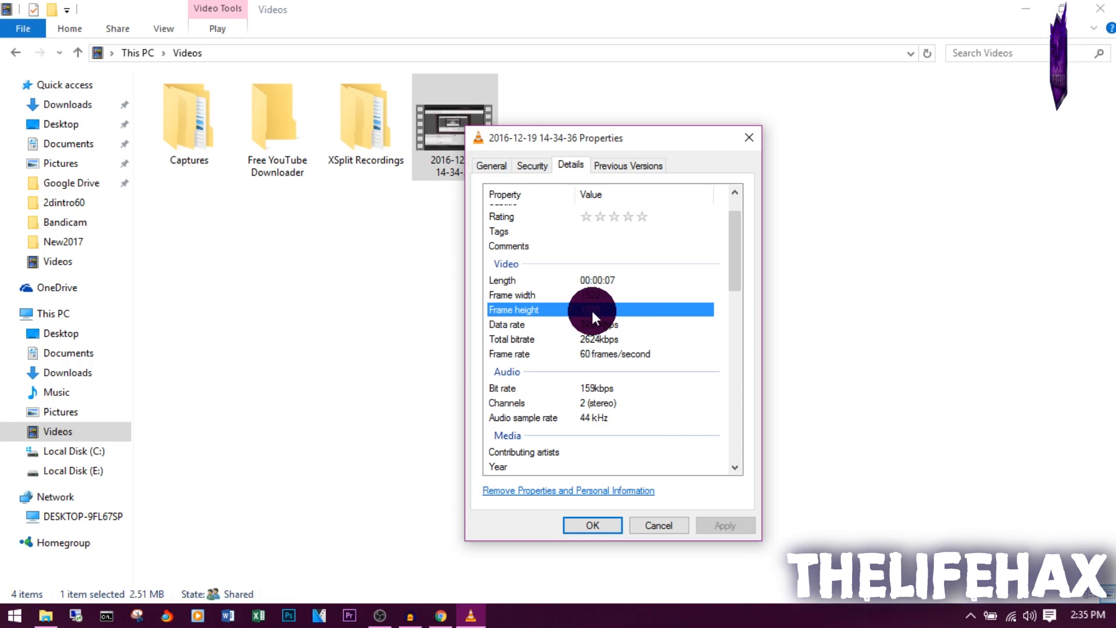
pyautogui.click(591, 525)
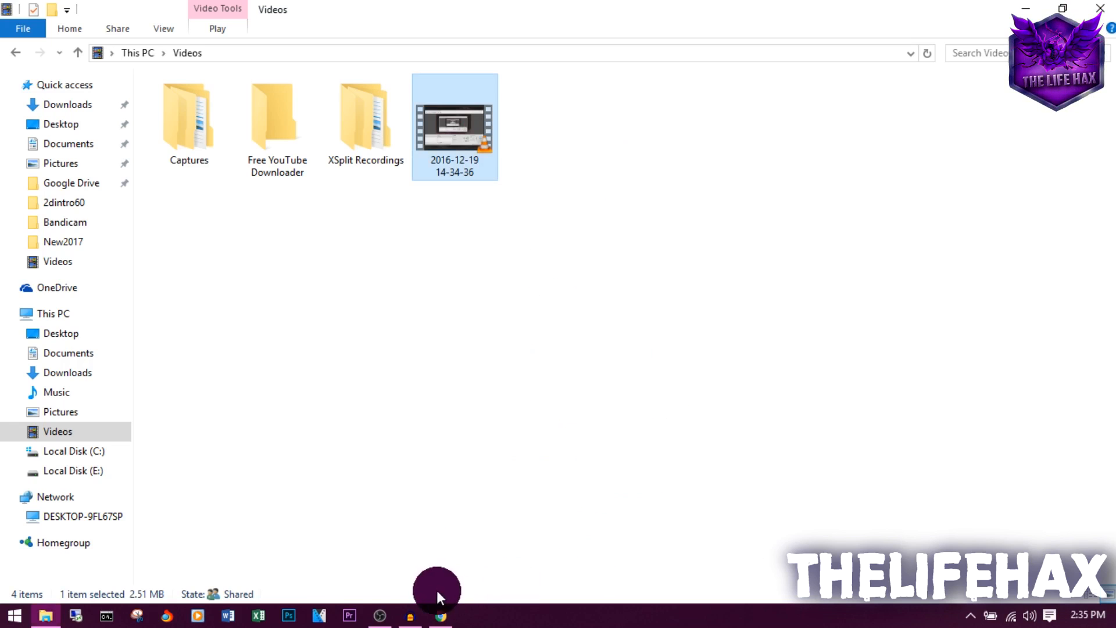
# Review the screen capture source properties in OBS, keeping Display 0 as the captured display
pyautogui.click(381, 611)
pyautogui.click(360, 446)
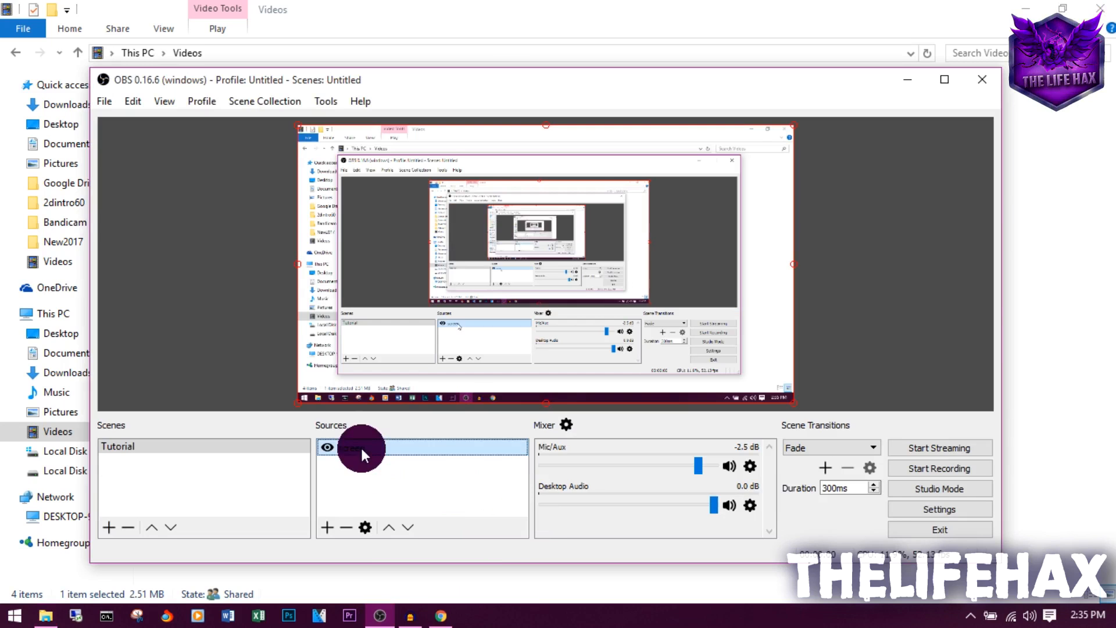
pyautogui.click(362, 526)
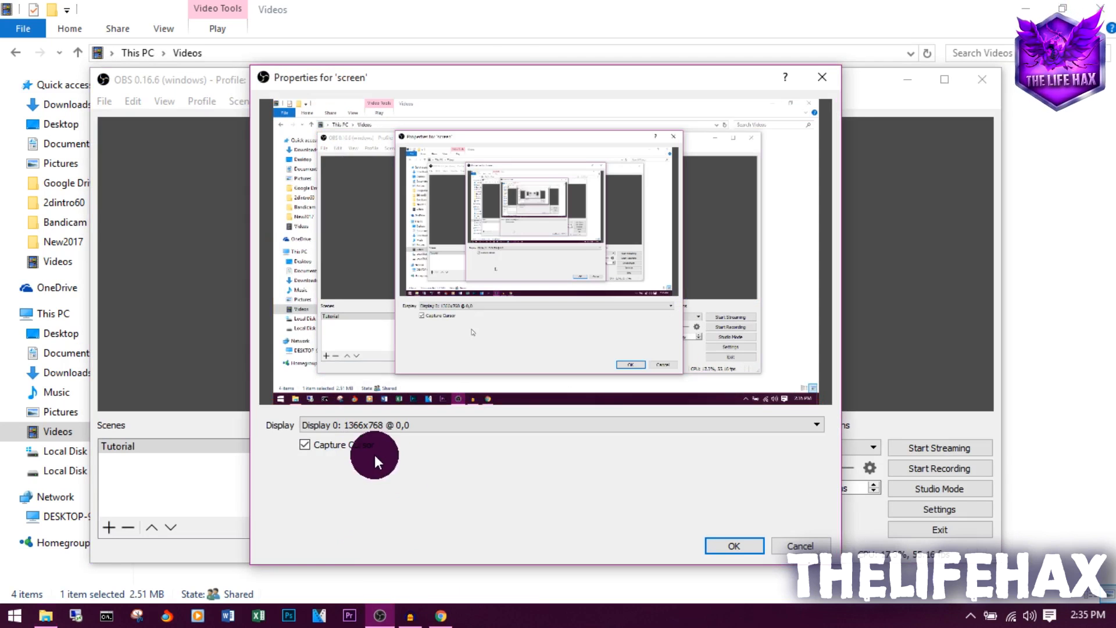
pyautogui.click(356, 425)
pyautogui.click(449, 442)
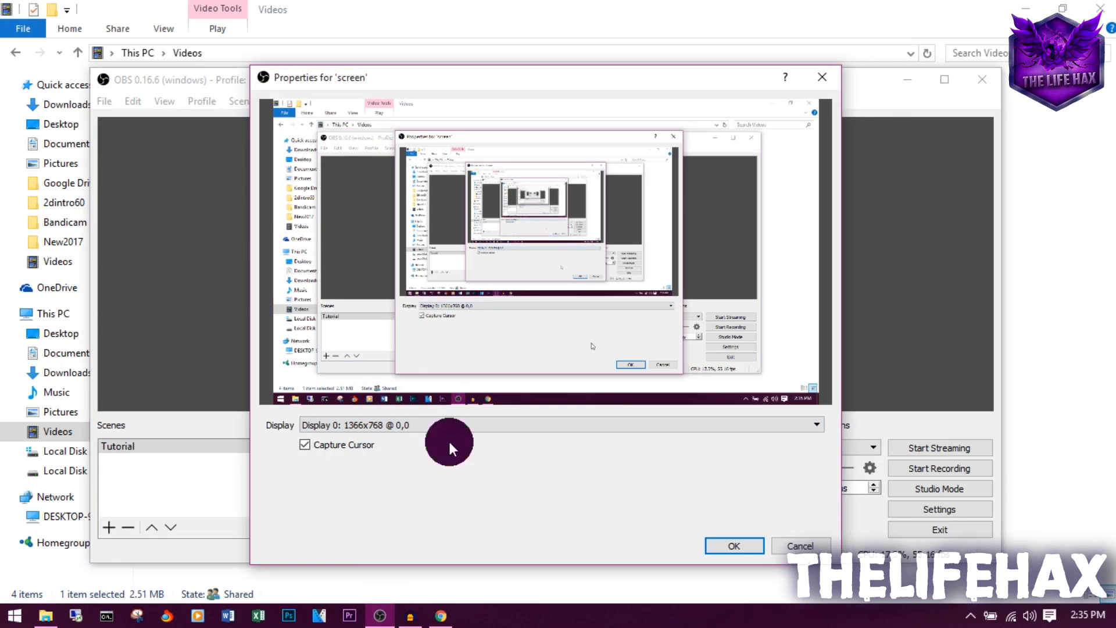
pyautogui.click(736, 543)
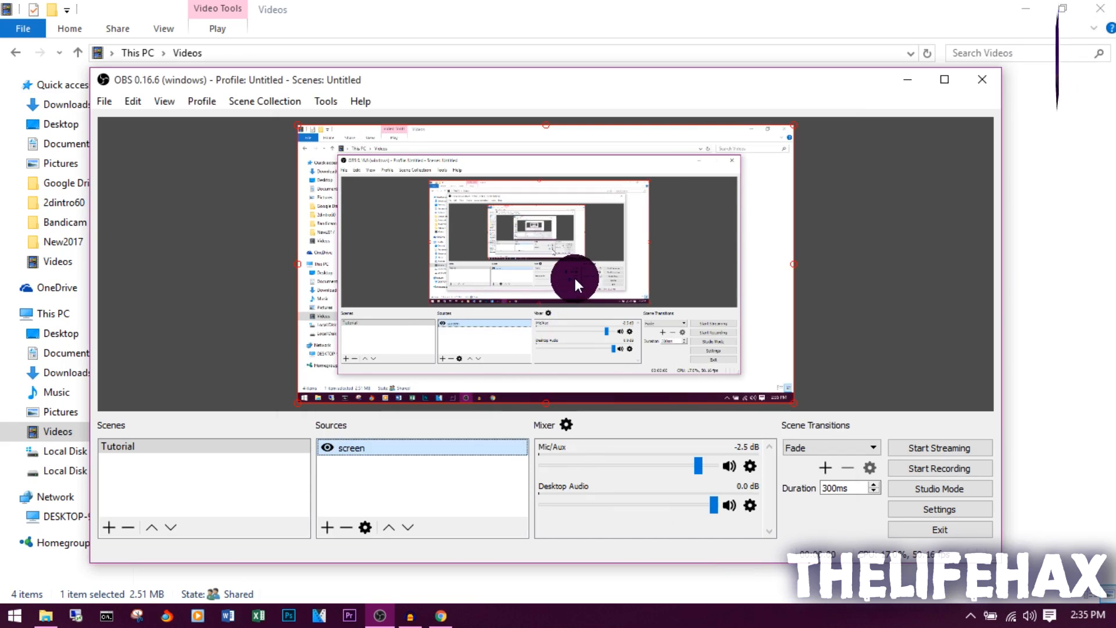